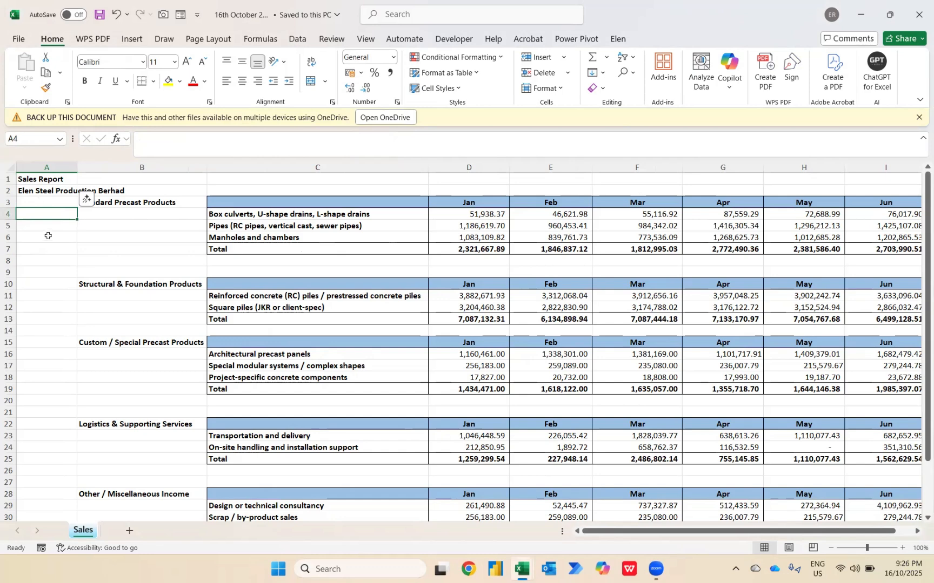
Review the sales report workbook alongside the monthly sales and allocation questions on the Inquiry sheet of Book2
{"action": "left_click", "coordinate": [47, 237]}
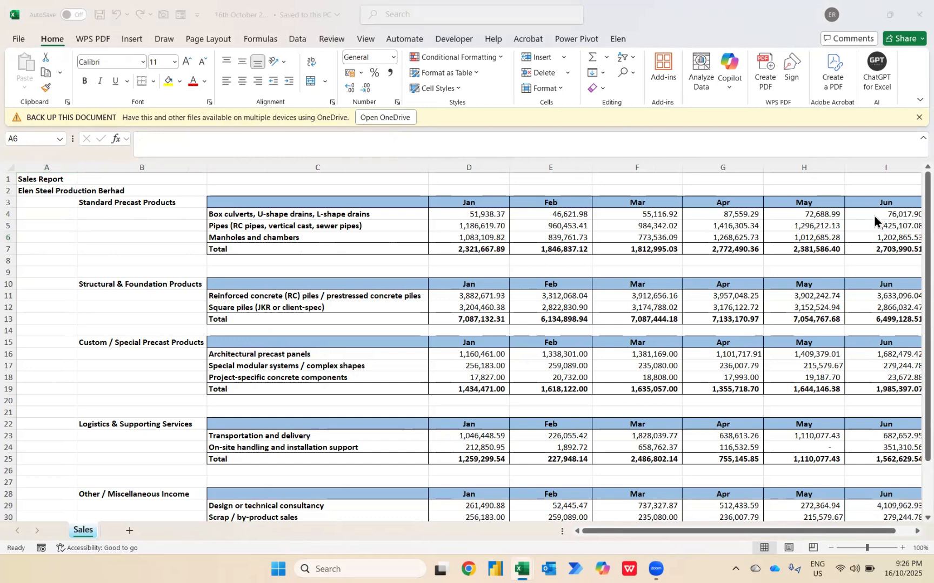
{"action": "key", "text": "alt+Tab"}
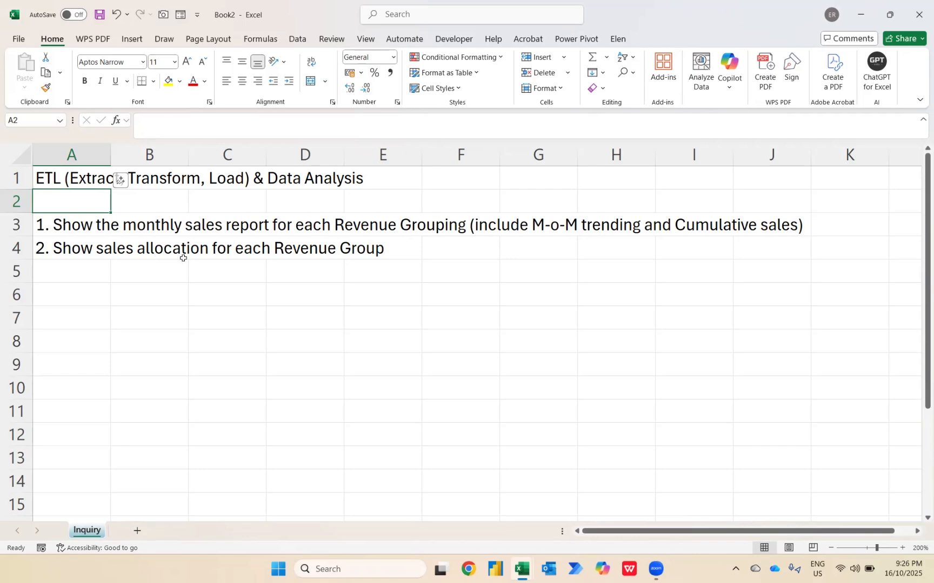
{"action": "key", "text": "alt+Tab"}
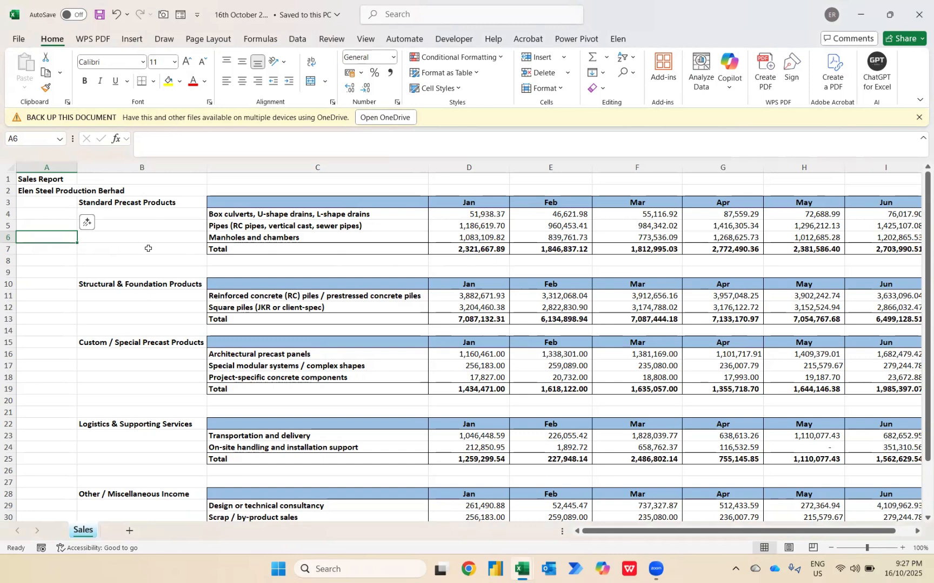
{"action": "key", "text": "alt+Tab"}
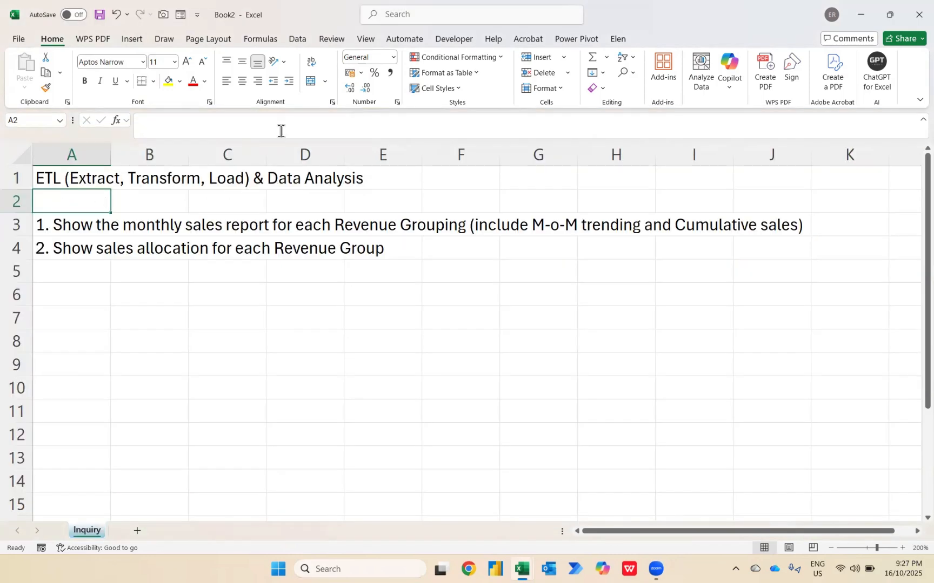
Start importing data into Book2 from the Excel workbook "16th October 2025" in the Documents folder
{"action": "left_click", "coordinate": [293, 38]}
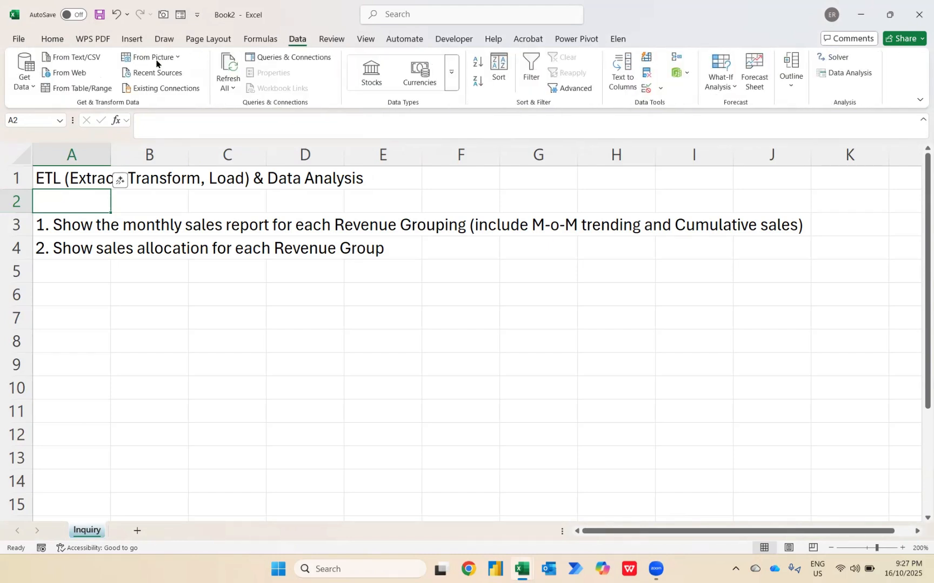
{"action": "left_click", "coordinate": [23, 80]}
{"action": "mouse_move", "coordinate": [71, 110]}
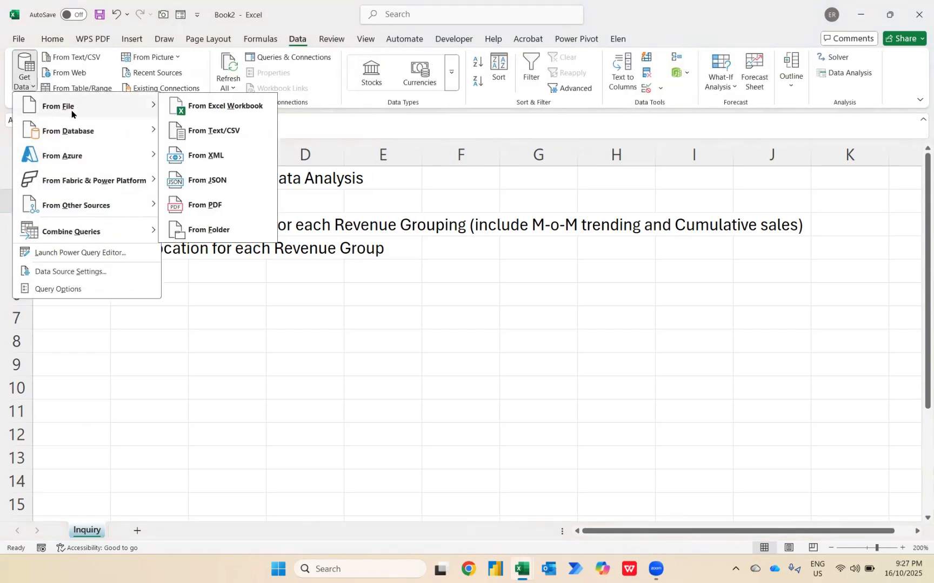
{"action": "left_click", "coordinate": [217, 107]}
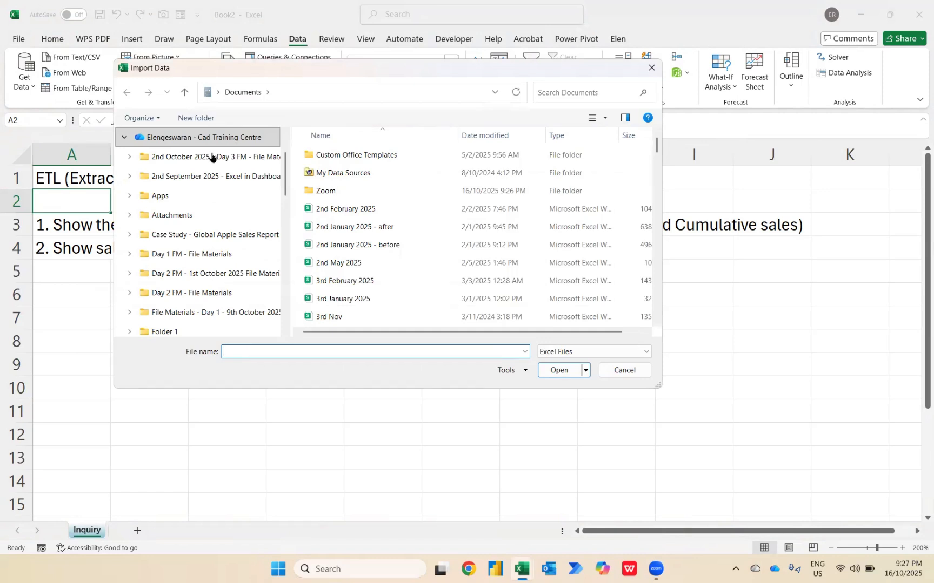
{"action": "scroll", "coordinate": [191, 259], "scroll_direction": "down", "scroll_amount": 5}
{"action": "scroll", "coordinate": [191, 257], "scroll_direction": "down", "scroll_amount": 3}
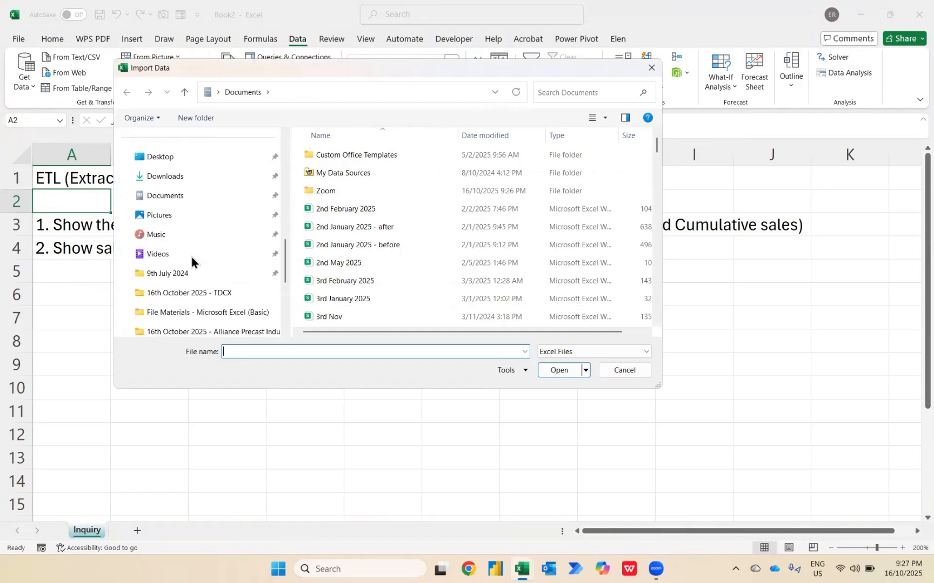
{"action": "left_click", "coordinate": [168, 184]}
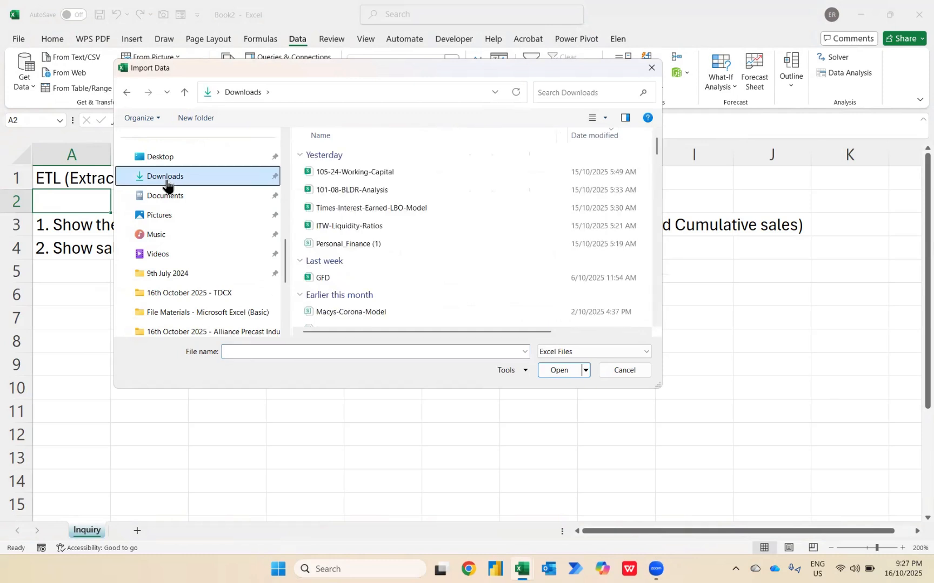
{"action": "left_click", "coordinate": [158, 198]}
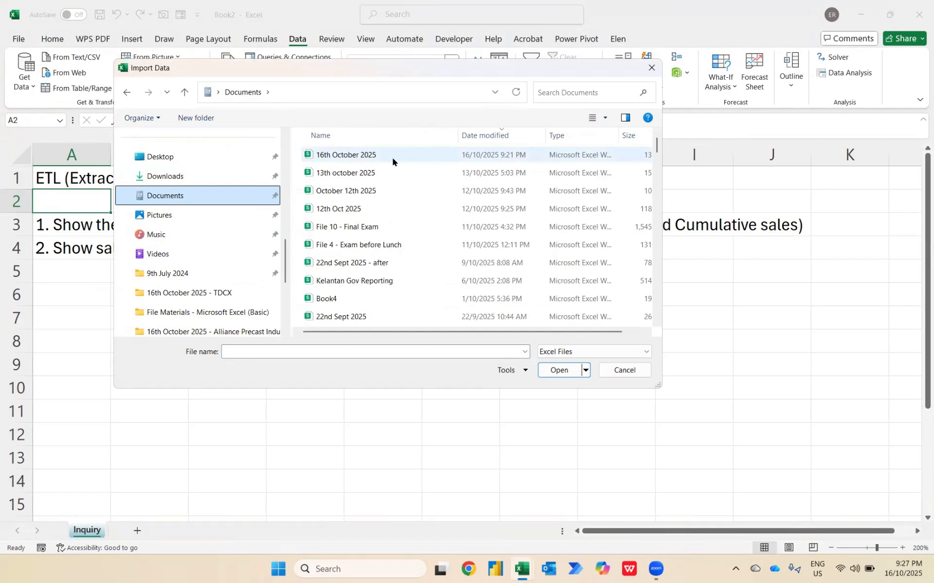
{"action": "left_click", "coordinate": [346, 160]}
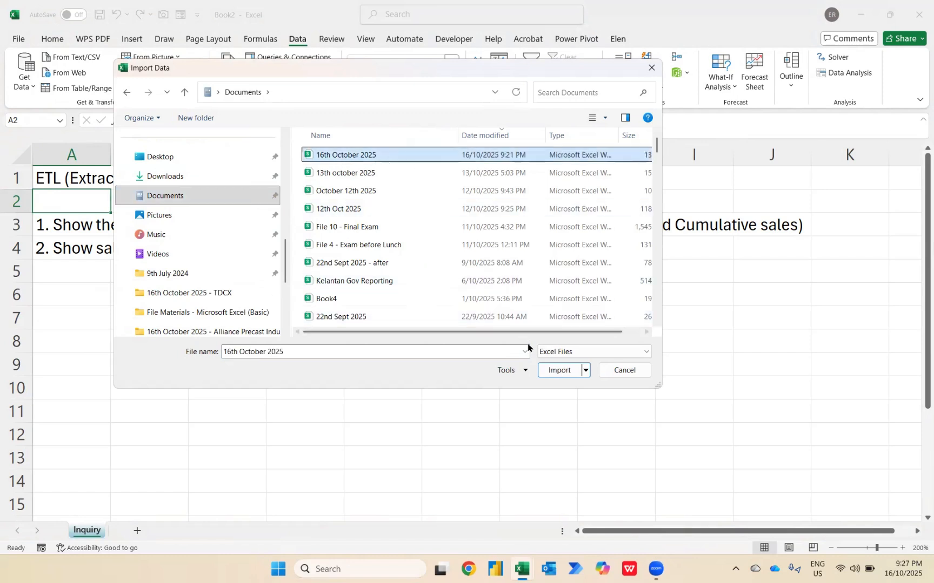
{"action": "left_click", "coordinate": [549, 373]}
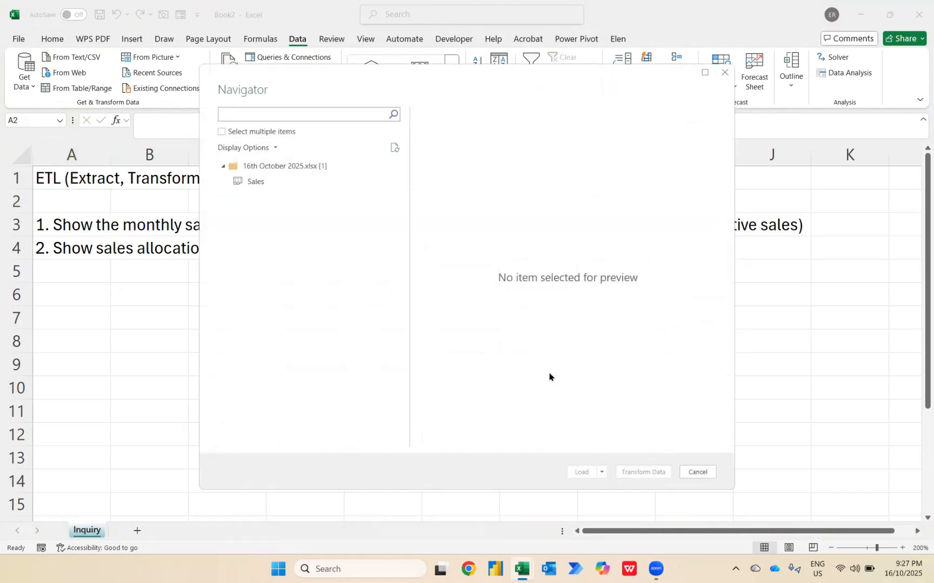
Choose the Sales sheet of the imported workbook and open it for transformation in Power Query Editor
{"action": "key", "text": "alt+Tab"}
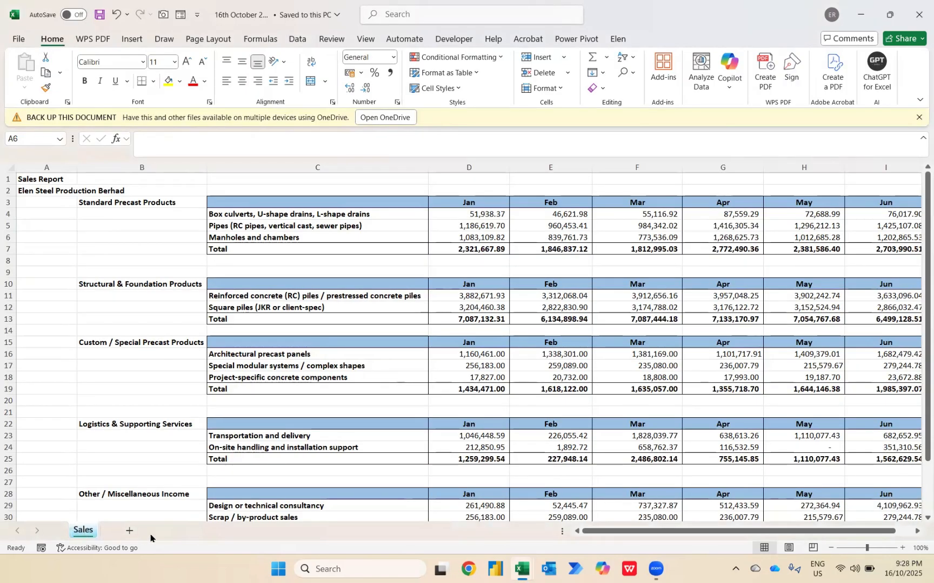
{"action": "key", "text": "alt+Tab"}
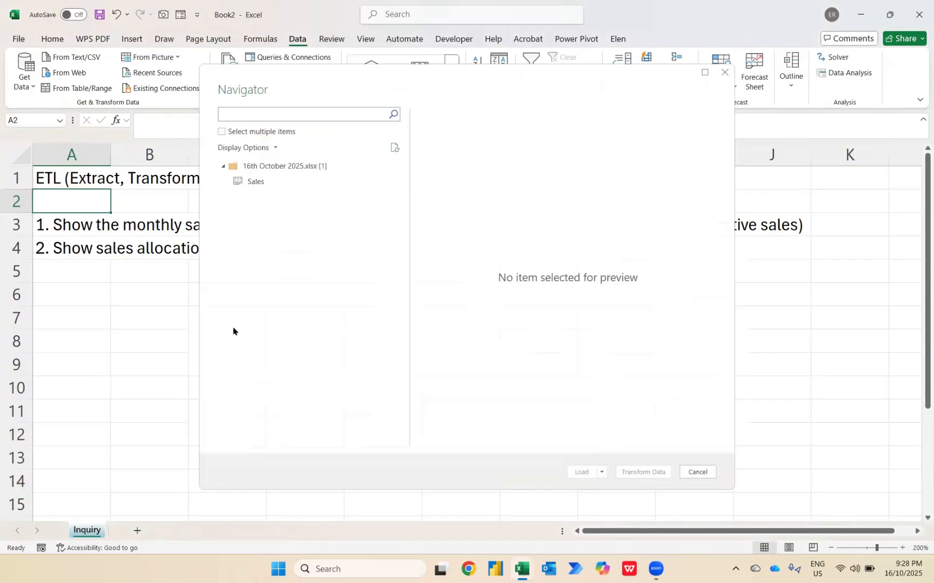
{"action": "left_click", "coordinate": [253, 184]}
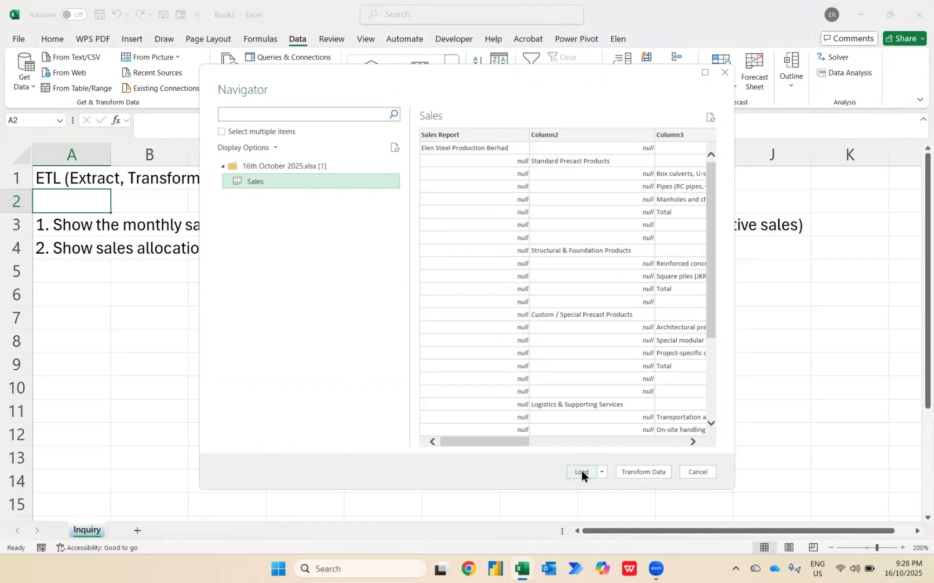
{"action": "left_click", "coordinate": [602, 473]}
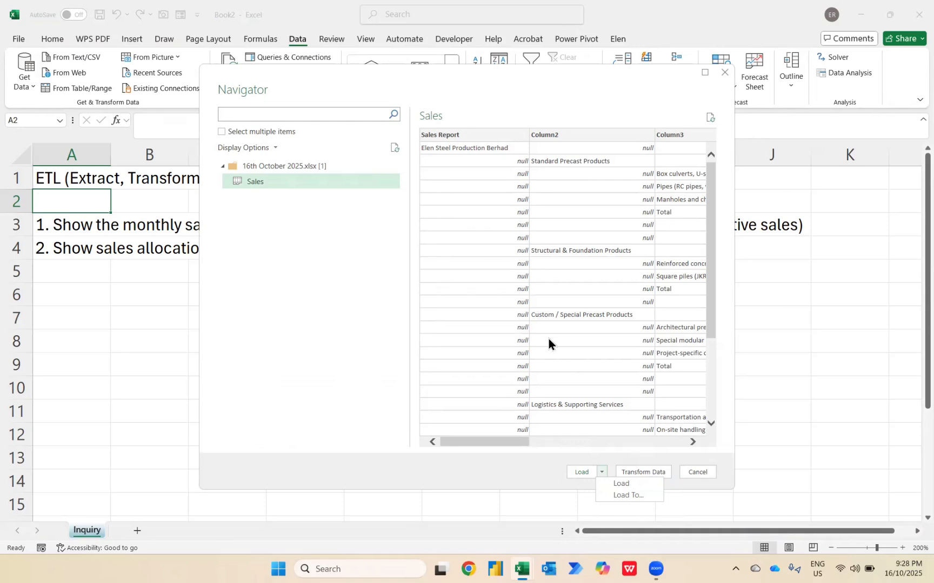
{"action": "left_click", "coordinate": [638, 473]}
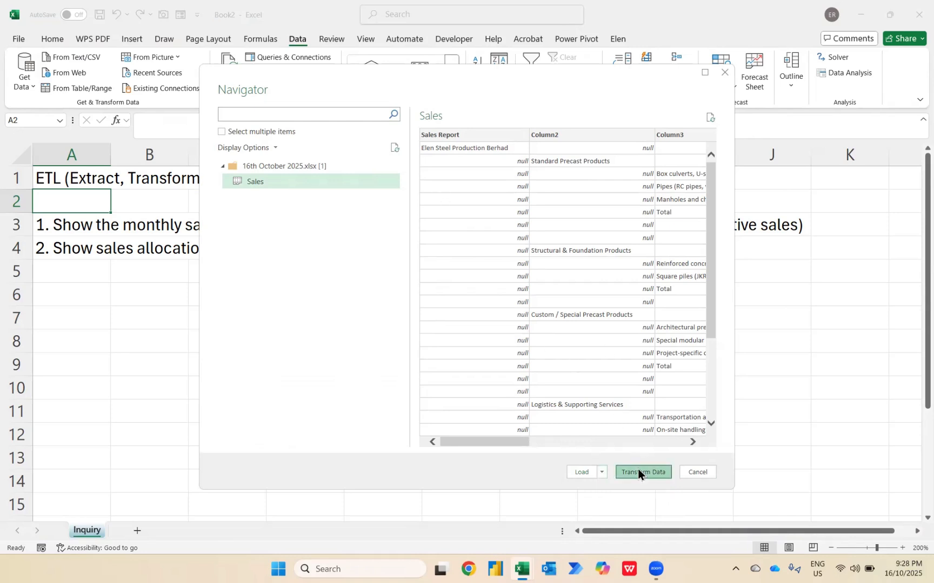
{"action": "left_click", "coordinate": [638, 473]}
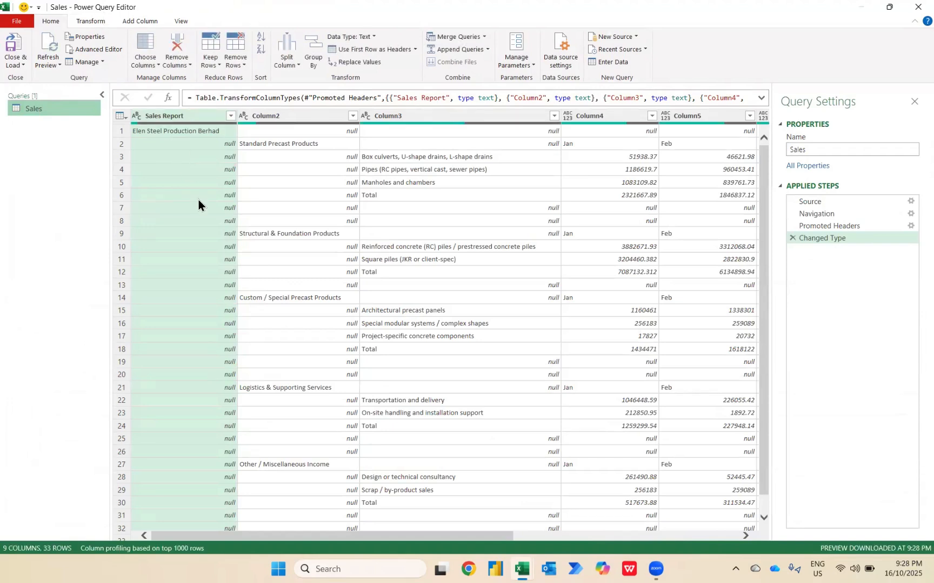
Remove the Sales Report column and all blank rows from the Sales query
{"action": "right_click", "coordinate": [186, 111]}
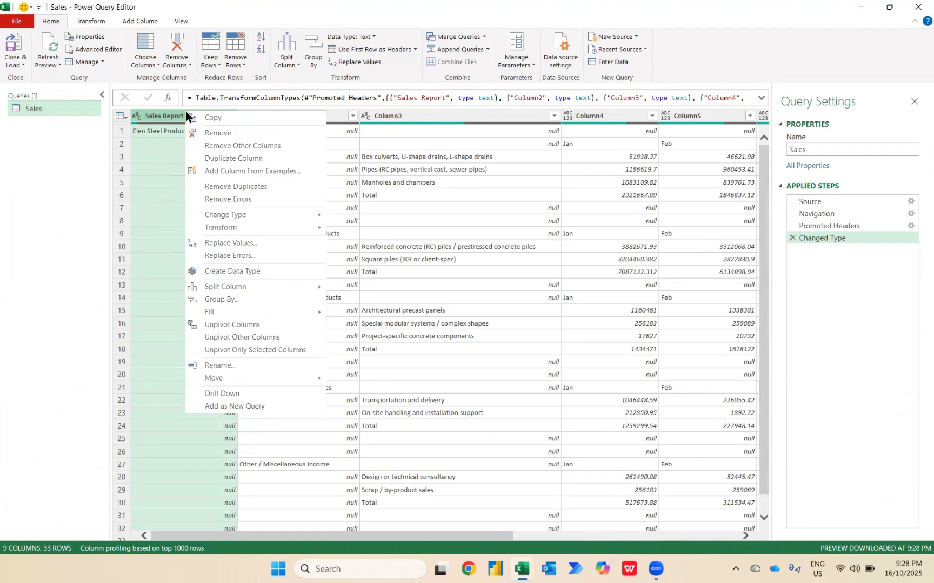
{"action": "left_click", "coordinate": [212, 137]}
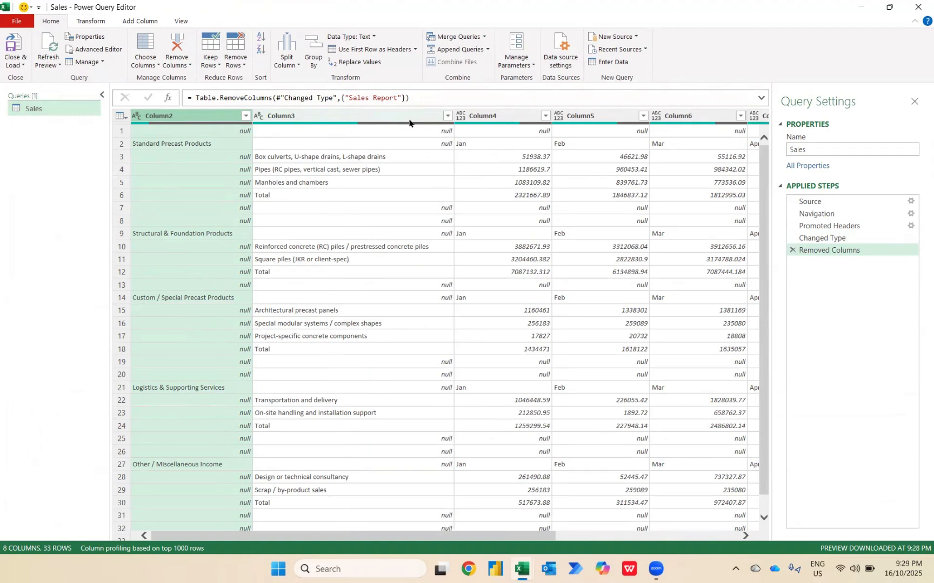
{"action": "left_click", "coordinate": [241, 64]}
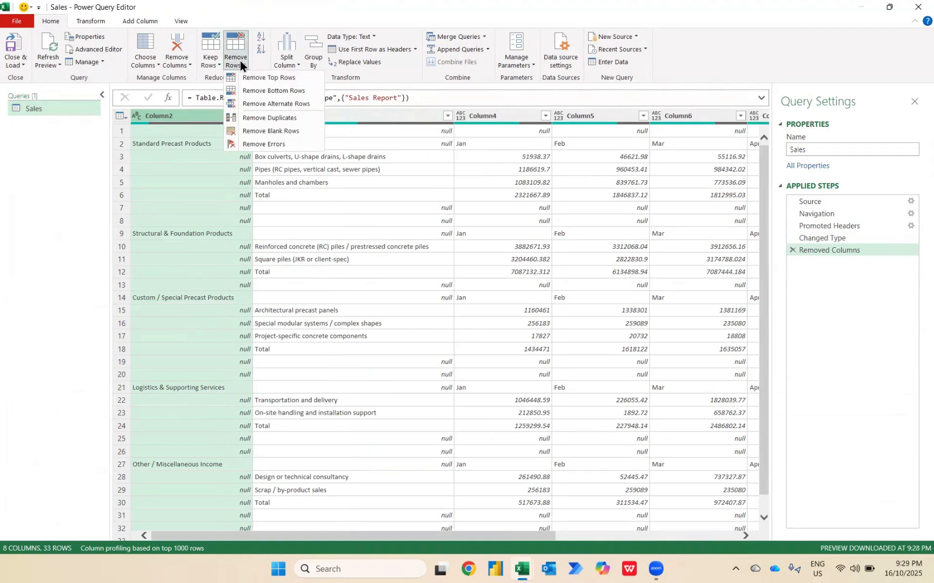
{"action": "left_click", "coordinate": [264, 131]}
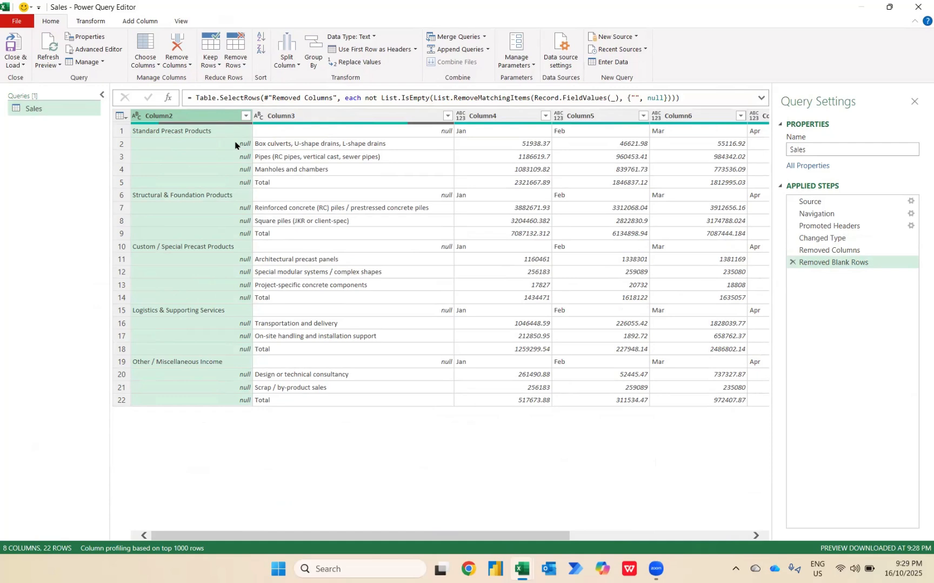
{"action": "scroll", "coordinate": [596, 182], "scroll_direction": "right", "scroll_amount": 5}
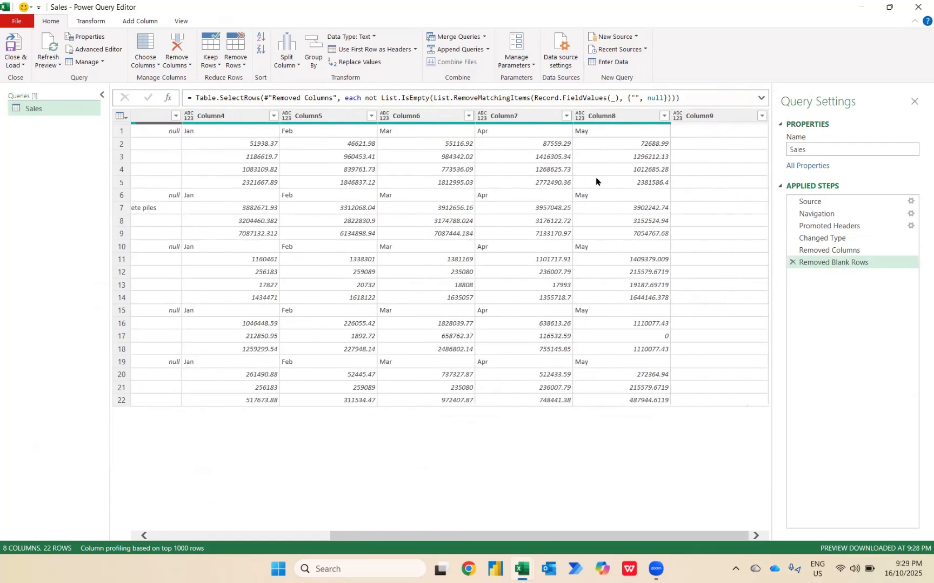
{"action": "scroll", "coordinate": [596, 182], "scroll_direction": "left", "scroll_amount": 5}
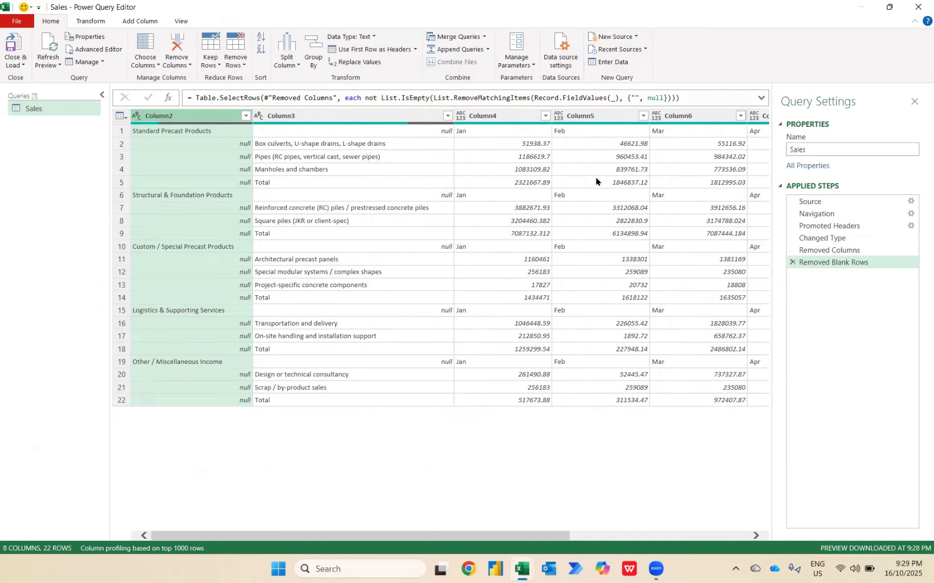
Fill the product group names in Column2 down, and promote the first row to headers
{"action": "right_click", "coordinate": [183, 110]}
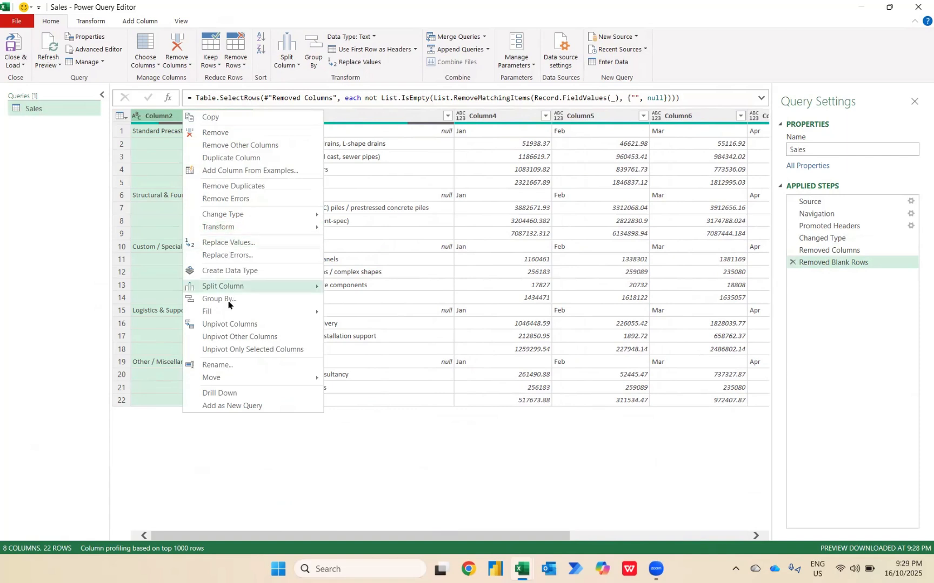
{"action": "mouse_move", "coordinate": [227, 311]}
{"action": "left_click", "coordinate": [343, 311]}
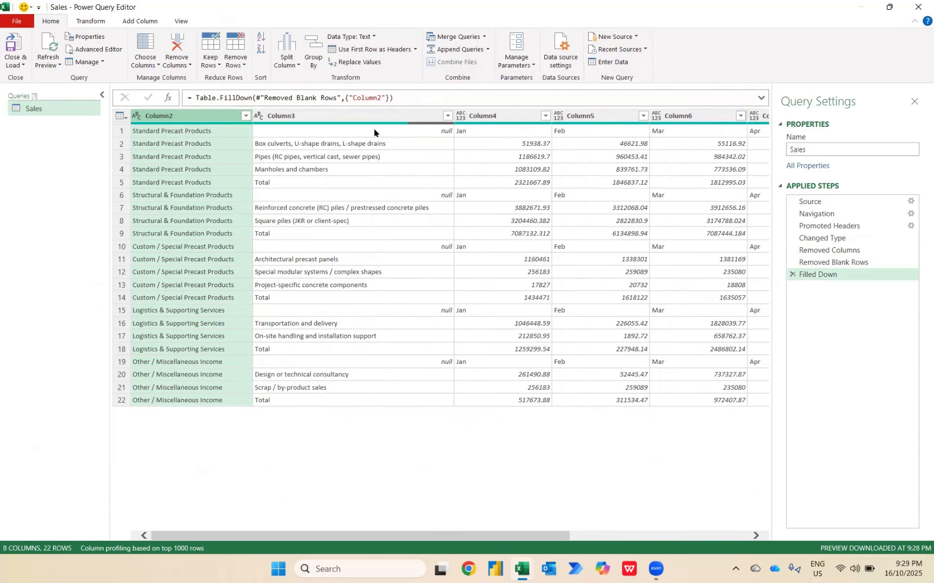
{"action": "left_click", "coordinate": [374, 48]}
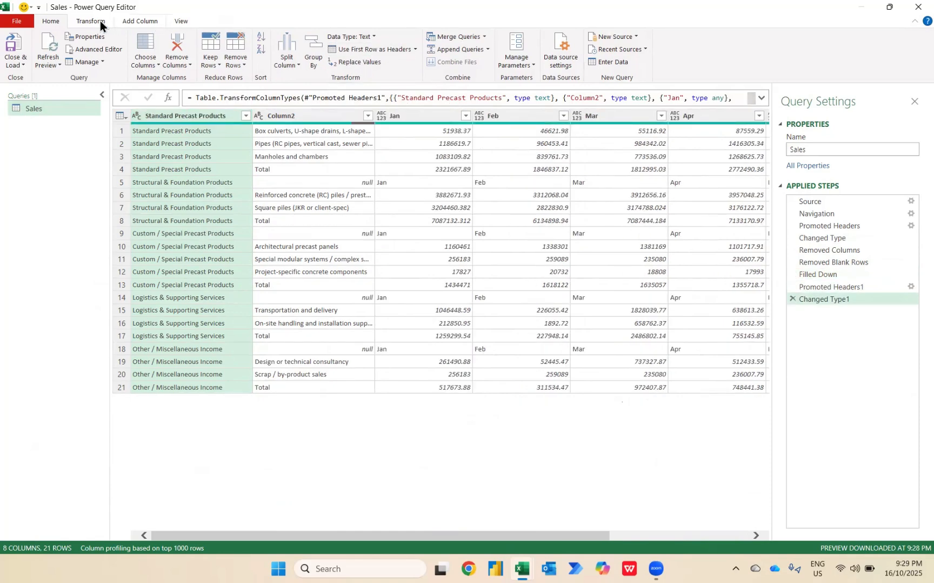
Filter Column2 to exclude the null and Total rows
{"action": "left_click", "coordinate": [95, 20]}
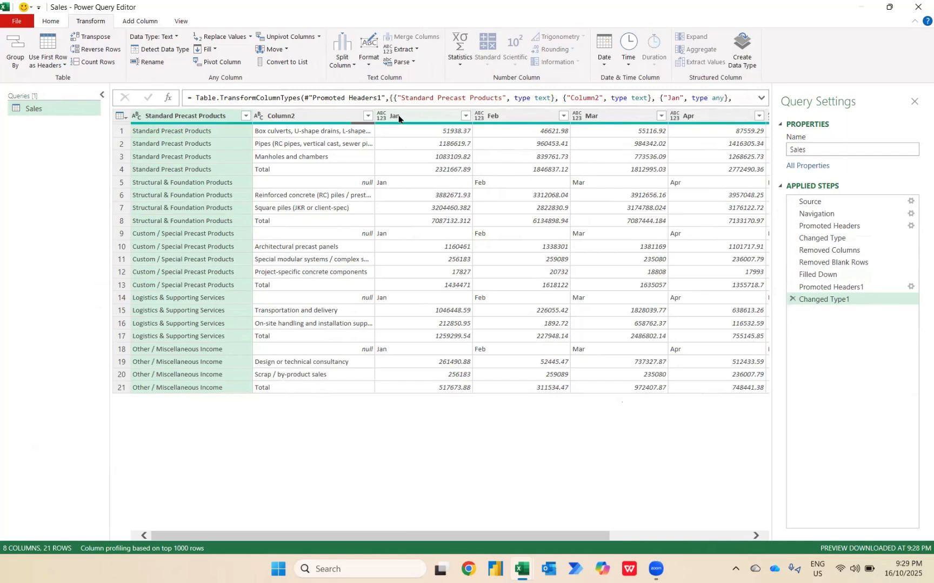
{"action": "left_click", "coordinate": [367, 115]}
{"action": "left_click", "coordinate": [201, 256]}
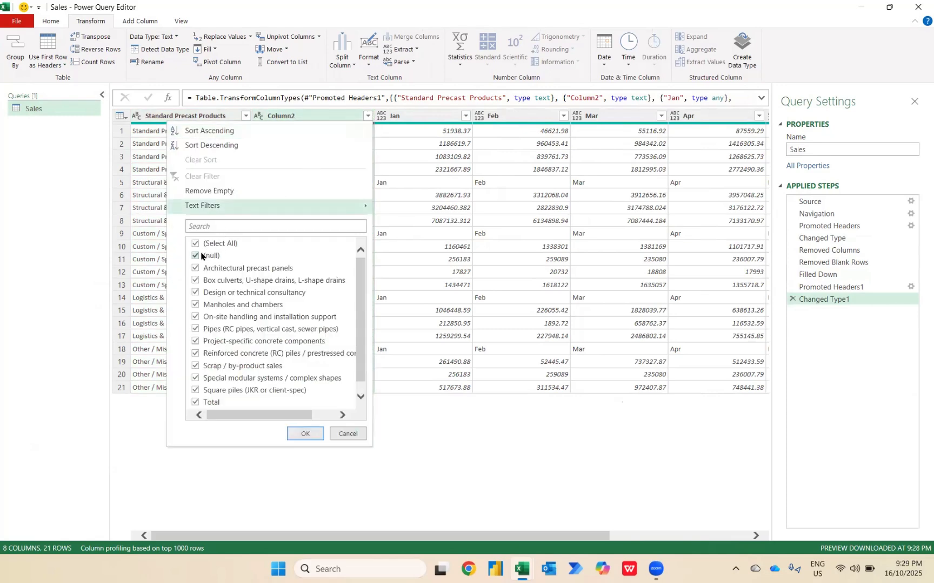
{"action": "scroll", "coordinate": [250, 302], "scroll_direction": "down", "scroll_amount": 1}
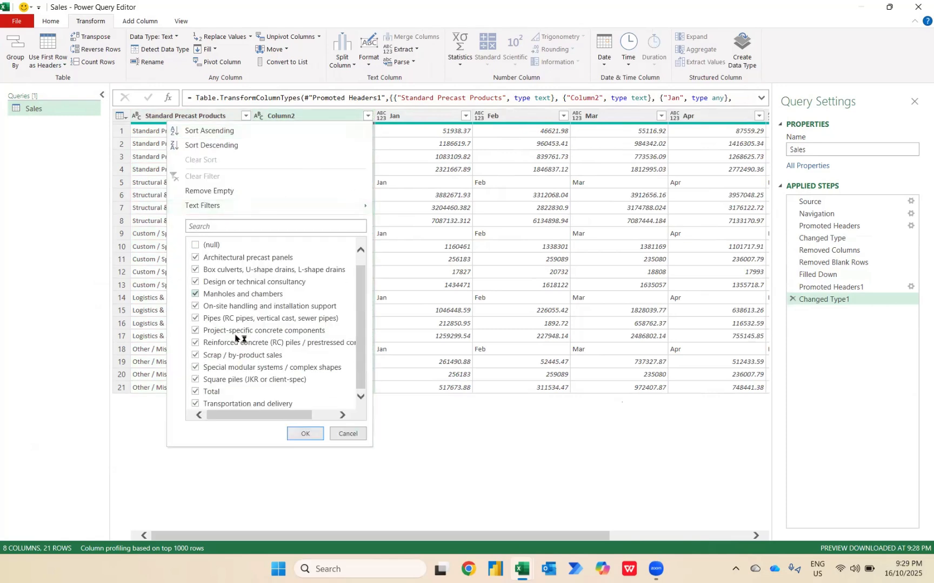
{"action": "left_click", "coordinate": [195, 393]}
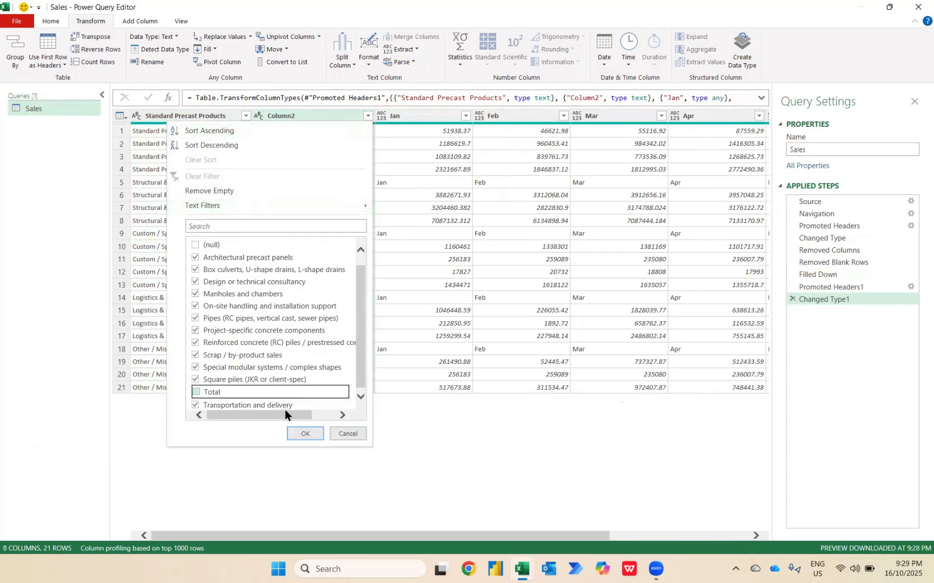
{"action": "left_click", "coordinate": [304, 433]}
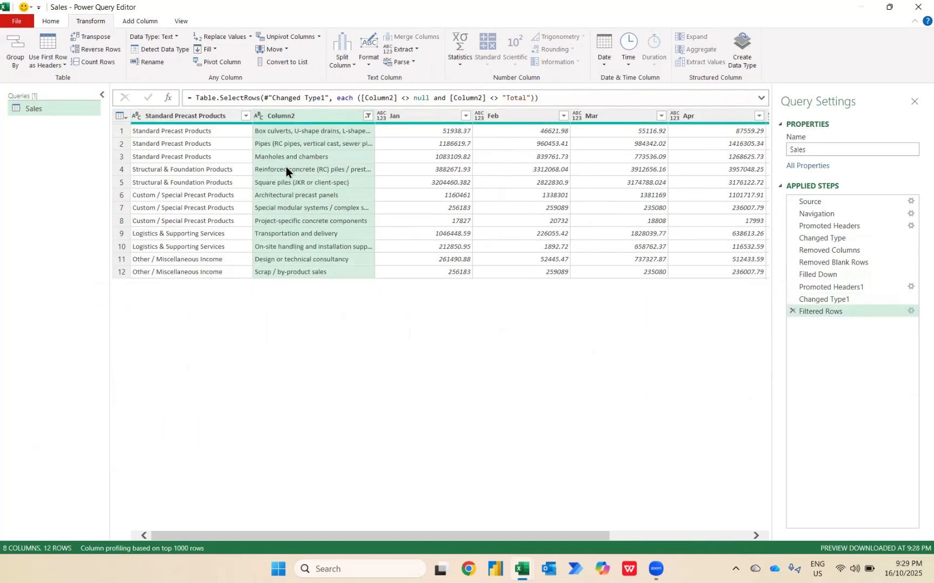
Unpivot all columns other than Standard Precast Products and Column2
{"action": "left_click", "coordinate": [193, 115]}
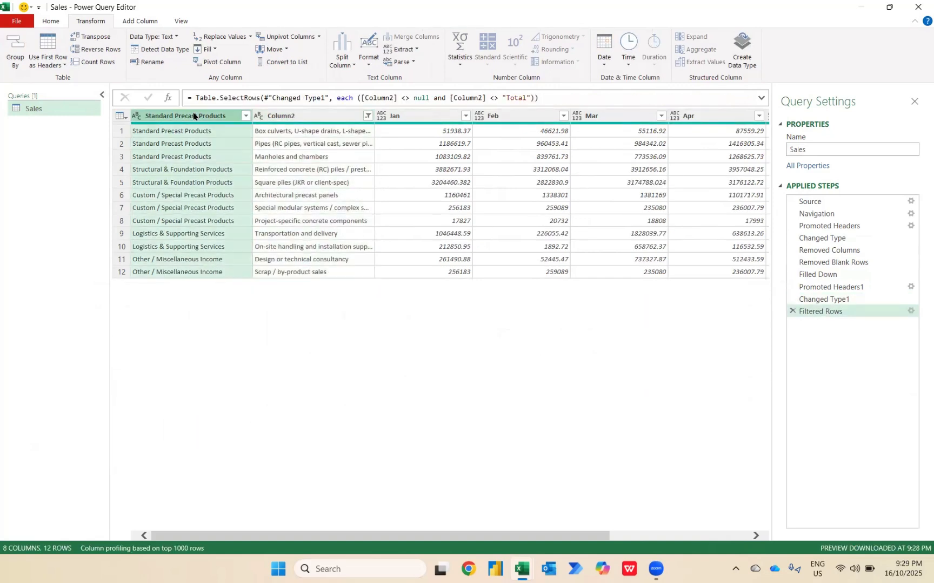
{"action": "left_click", "coordinate": [284, 116], "text": "ctrl"}
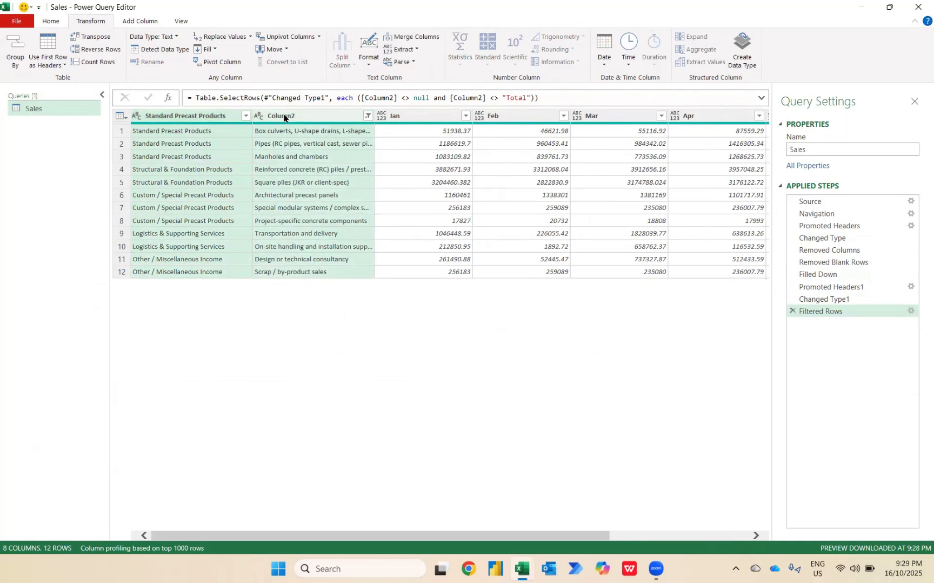
{"action": "right_click", "coordinate": [284, 117]}
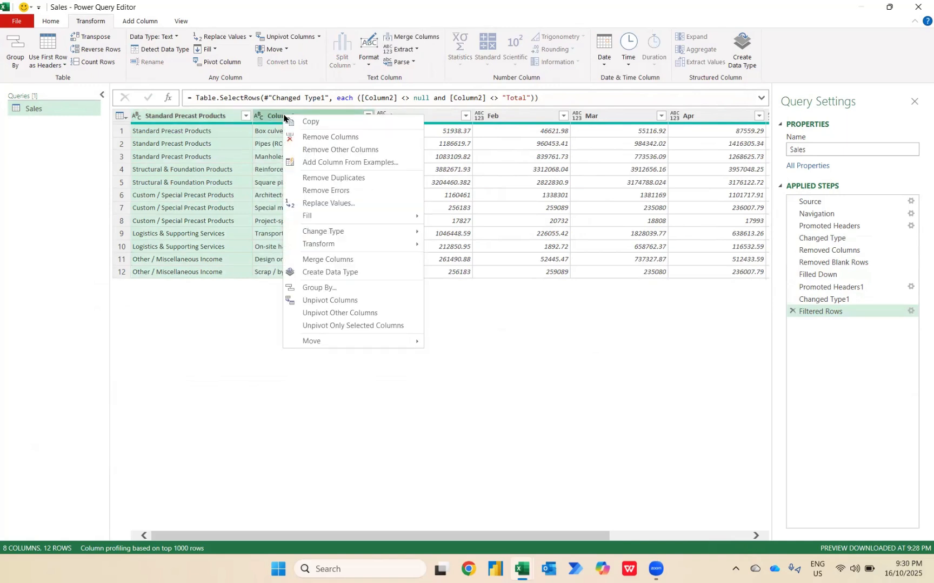
{"action": "left_click", "coordinate": [351, 314]}
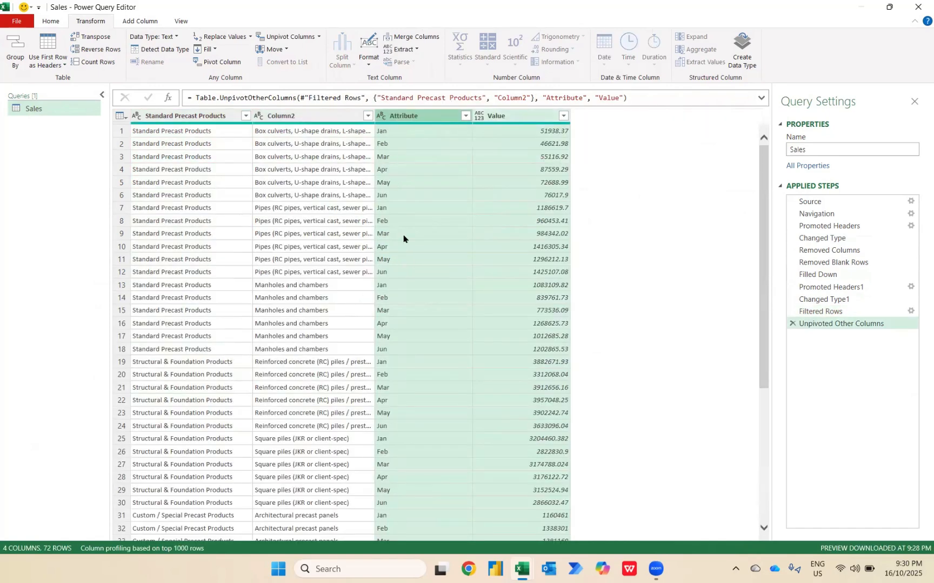
Rename the Standard Precast Products column as Revenue Group
{"action": "left_click", "coordinate": [188, 115]}
{"action": "double_click", "coordinate": [187, 115]}
{"action": "type", "text": "R"}
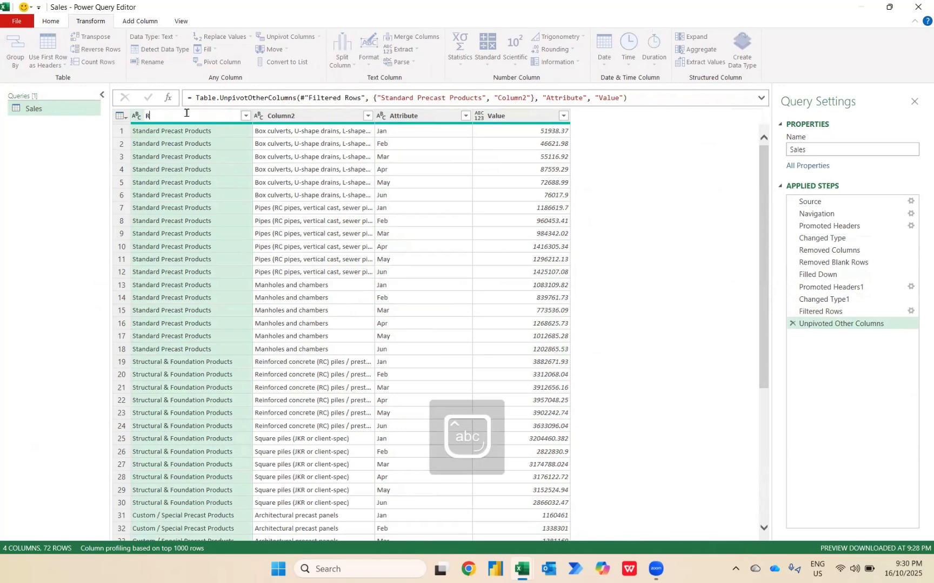
{"action": "type", "text": "evenue Group"}
{"action": "key", "text": "Return"}
Rename Column2 as Revenue Details
{"action": "left_click", "coordinate": [286, 116]}
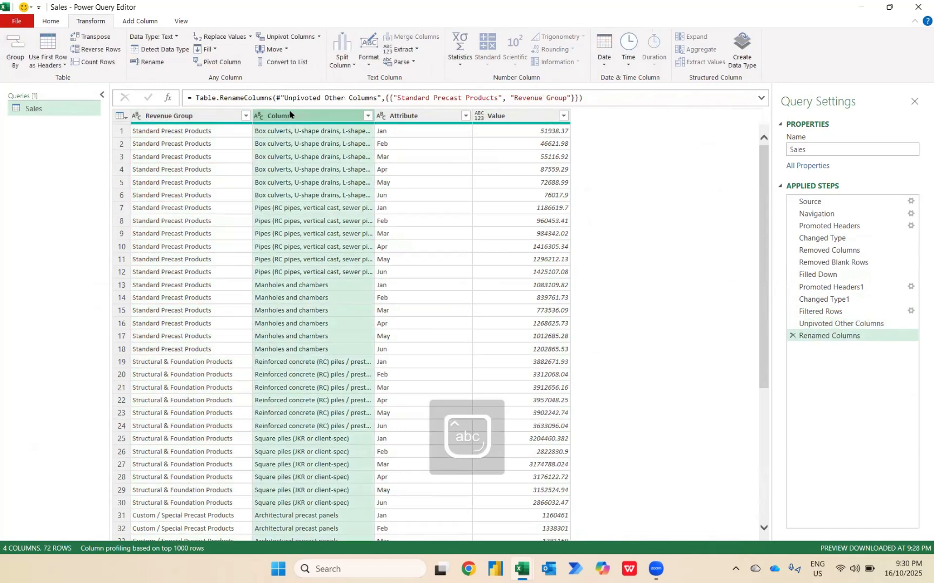
{"action": "double_click", "coordinate": [289, 112]}
{"action": "type", "text": "Rev"}
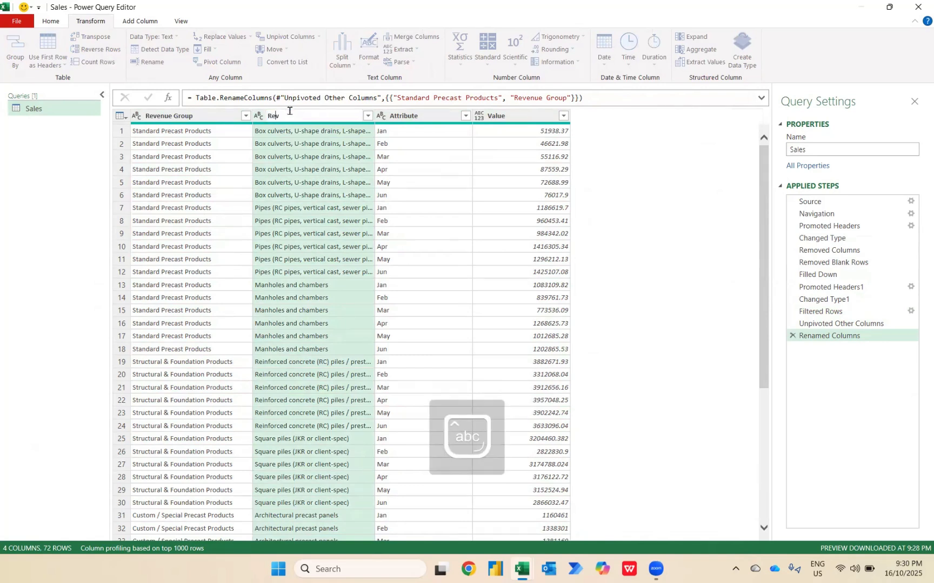
{"action": "type", "text": "enue Details"}
{"action": "key", "text": "Return"}
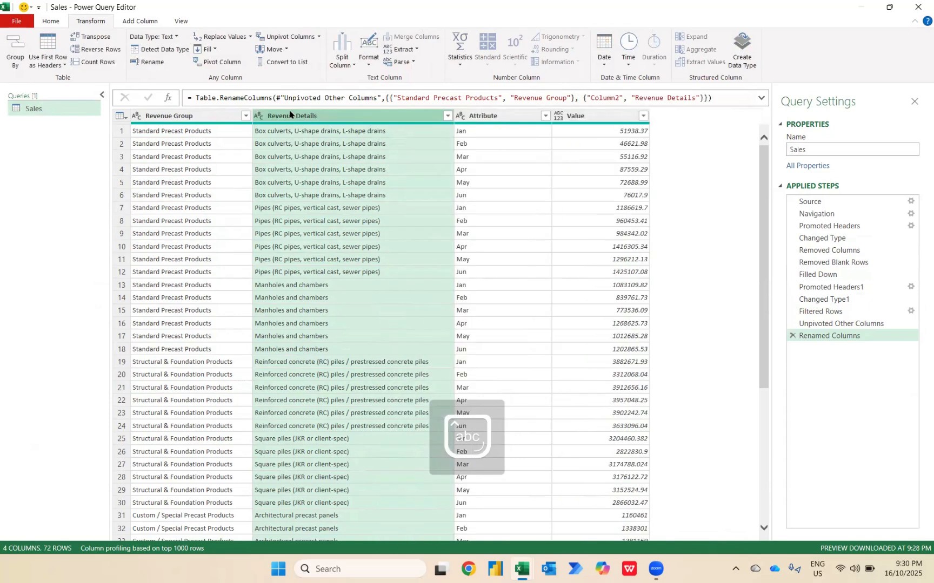
Rename the Attribute column as Months and set the Value column's data type to Whole Number
{"action": "double_click", "coordinate": [490, 116]}
{"action": "type", "text": "M"}
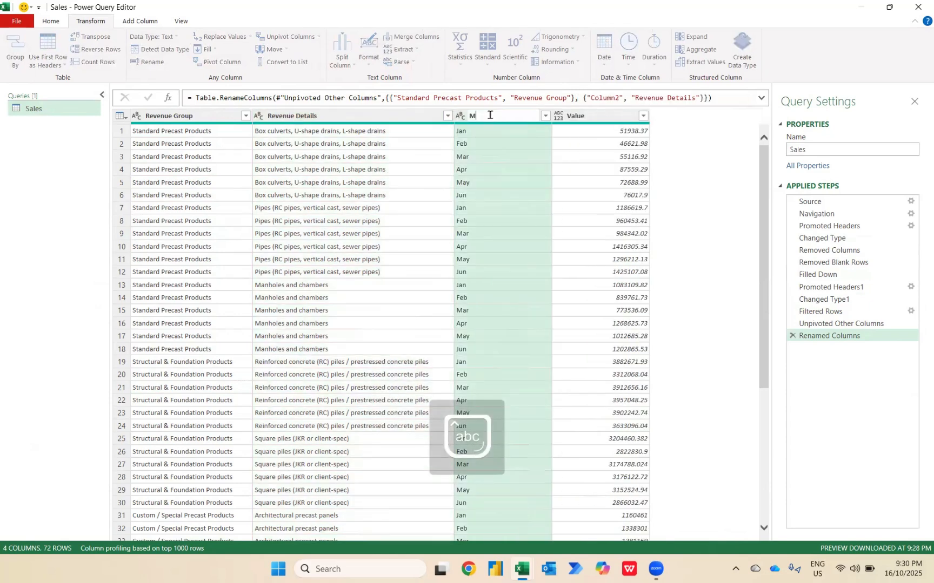
{"action": "type", "text": "onths"}
{"action": "key", "text": "Return"}
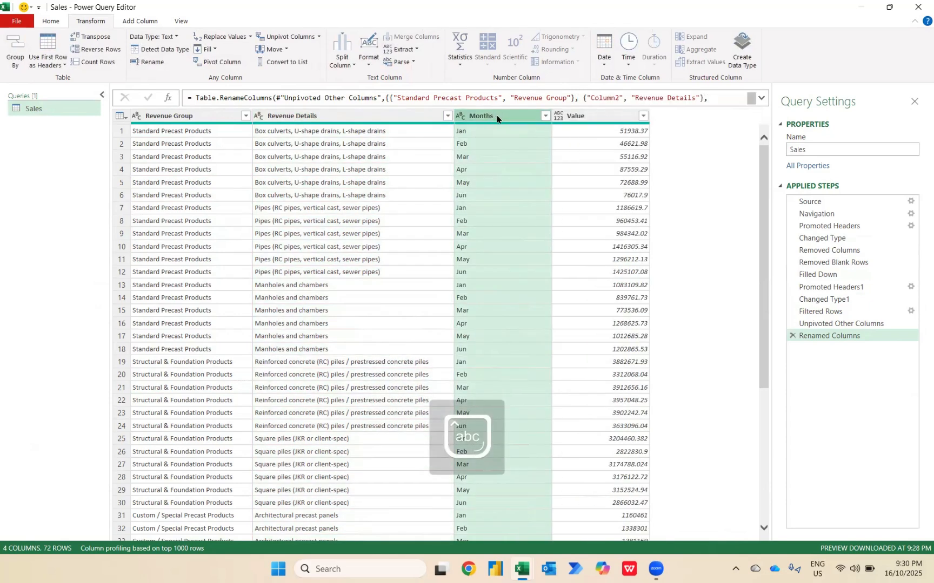
{"action": "left_click", "coordinate": [559, 116]}
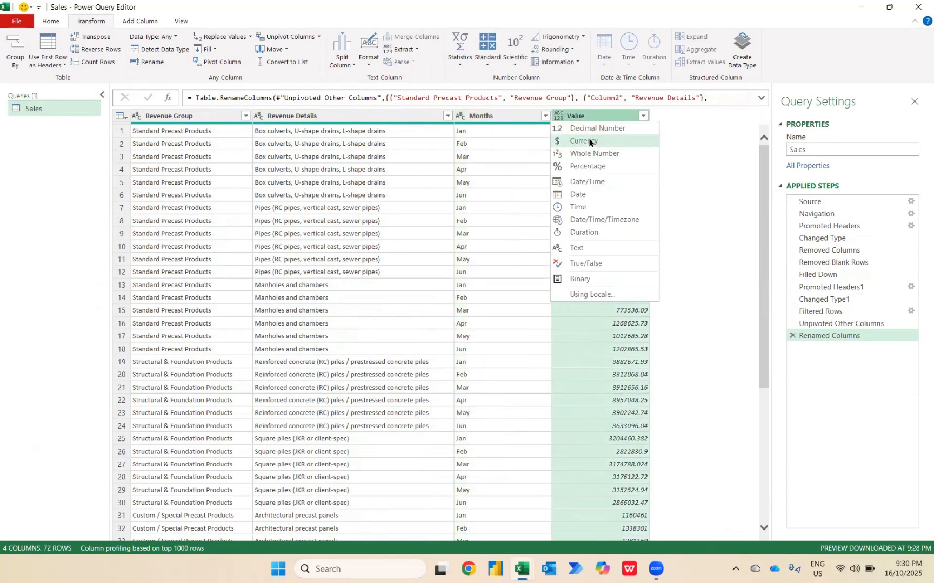
{"action": "left_click", "coordinate": [586, 155]}
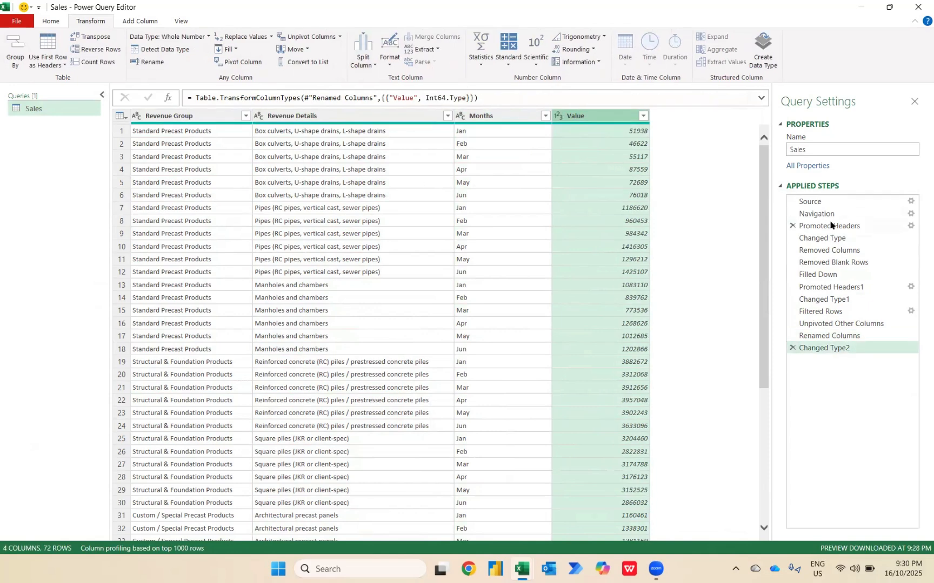
Compare the Promoted Headers step with the last applied step, and load the Sales query into the workbook
{"action": "left_click", "coordinate": [817, 226]}
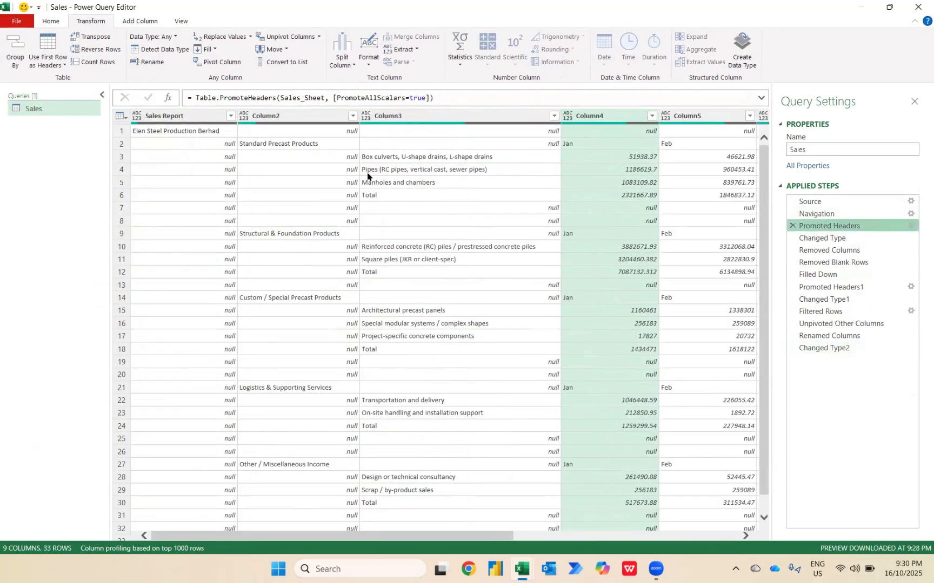
{"action": "left_click", "coordinate": [824, 348]}
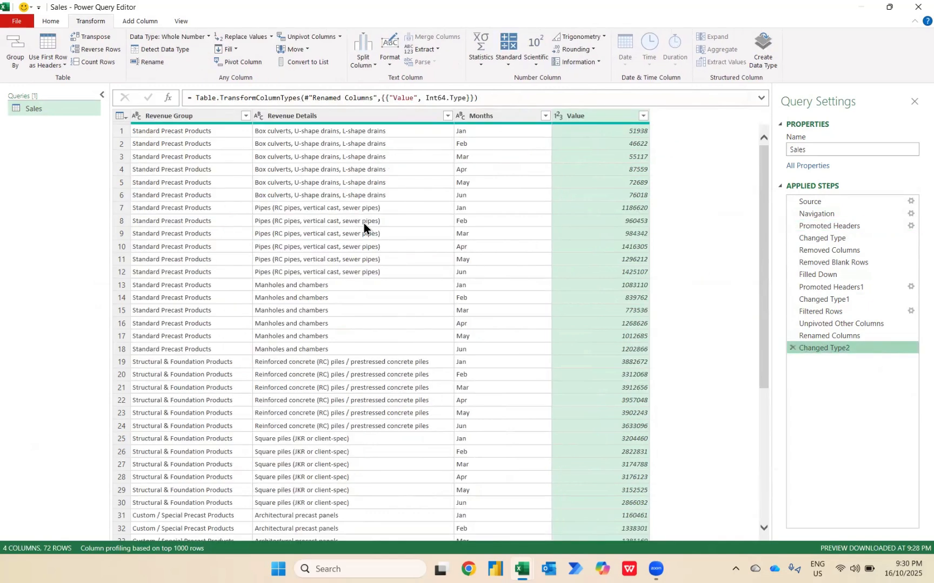
{"action": "left_click", "coordinate": [50, 20]}
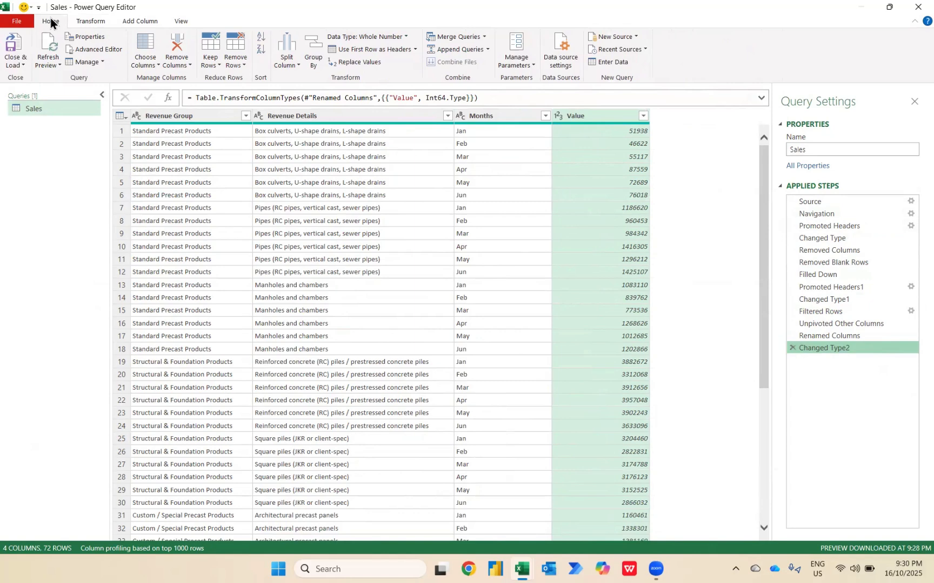
{"action": "left_click", "coordinate": [17, 52]}
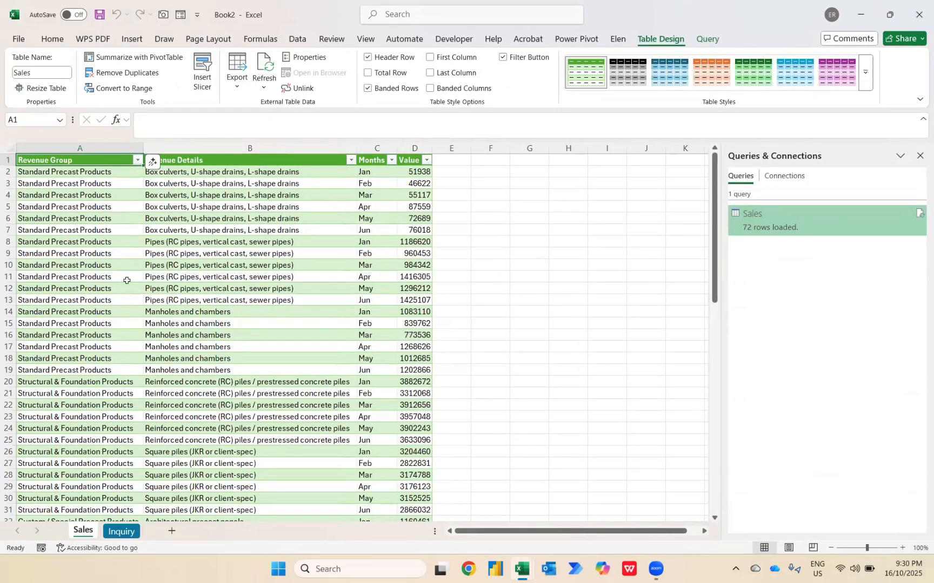
Check the questions on the Inquiry sheet, and reload the Sales query as a PivotTable Report at A1 of the existing Sales worksheet
{"action": "left_click", "coordinate": [116, 531]}
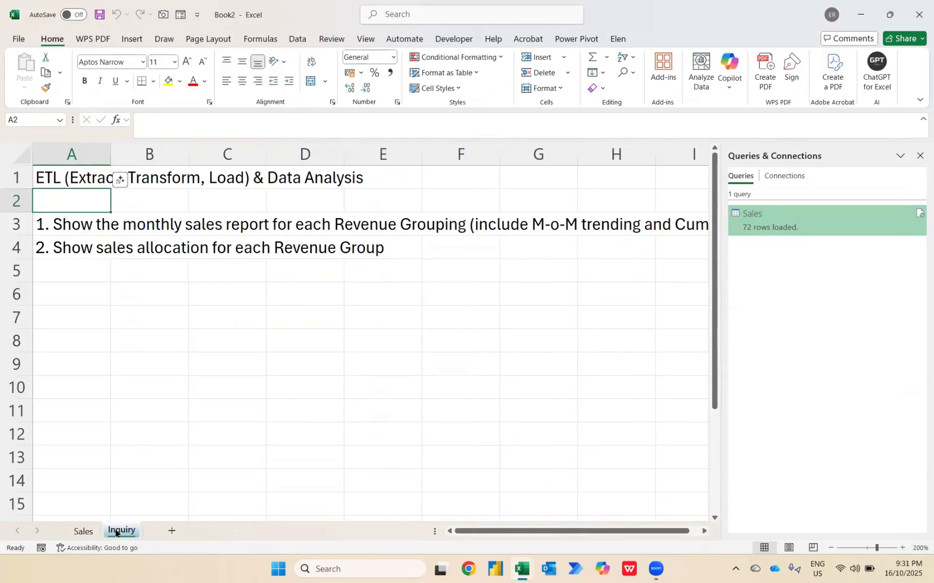
{"action": "left_click", "coordinate": [85, 533]}
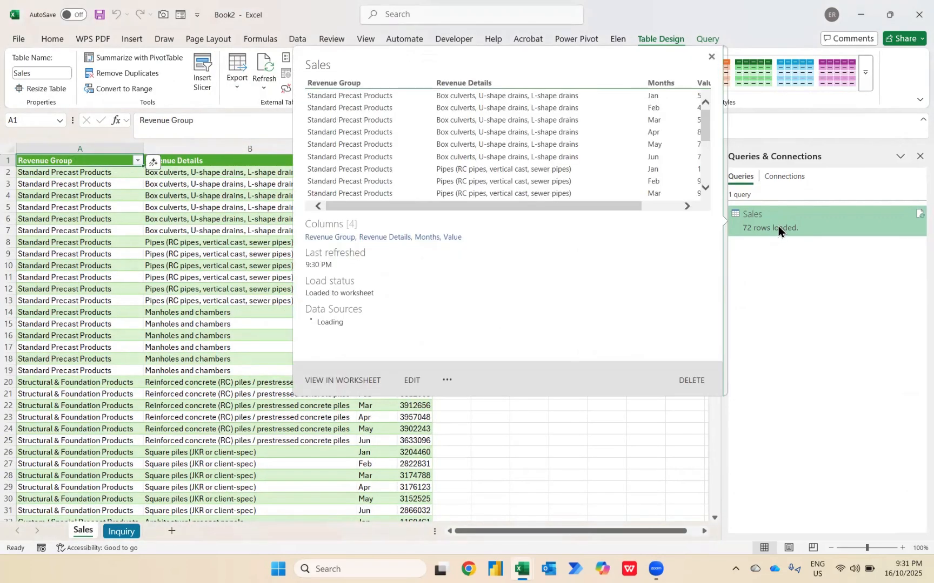
{"action": "right_click", "coordinate": [778, 226]}
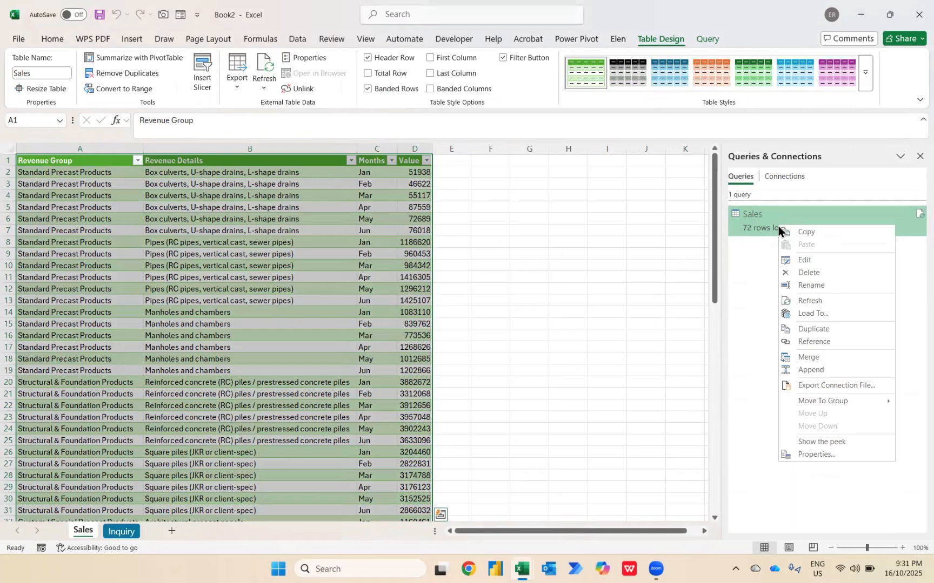
{"action": "left_click", "coordinate": [809, 313]}
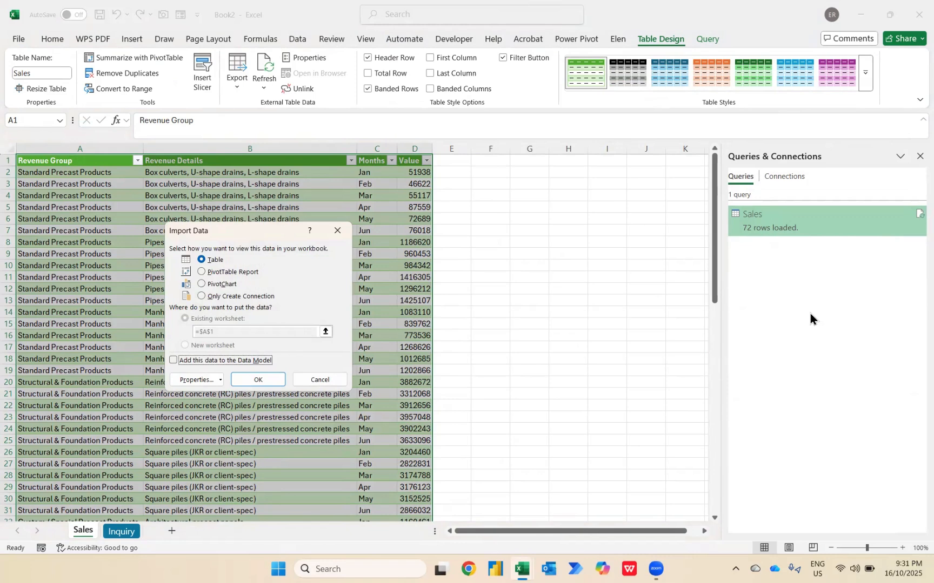
{"action": "left_click", "coordinate": [242, 273]}
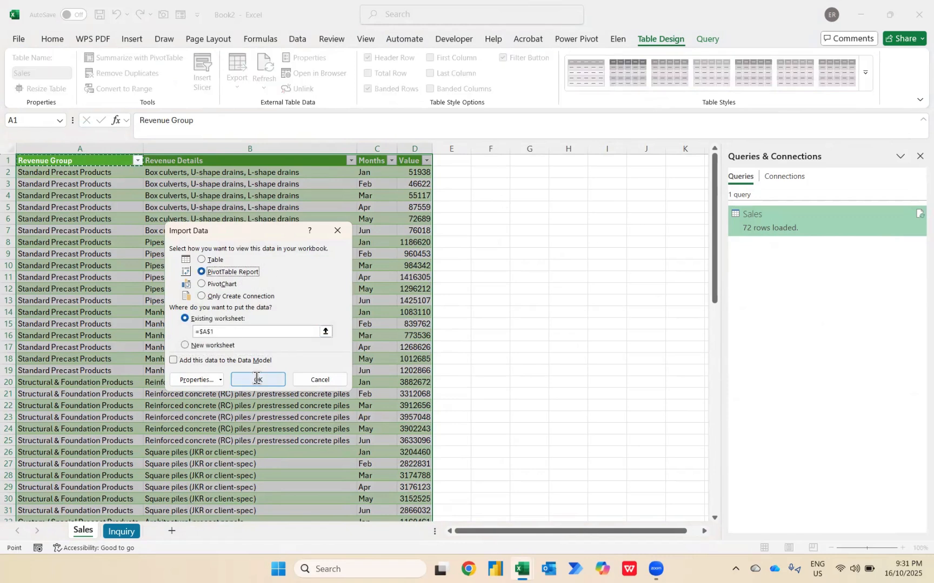
{"action": "left_click", "coordinate": [256, 378]}
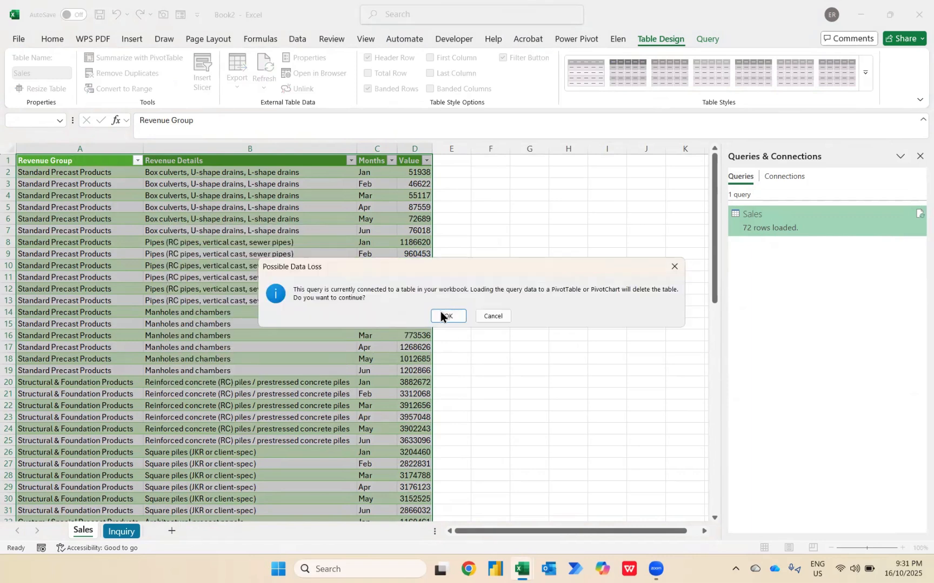
{"action": "left_click", "coordinate": [438, 315]}
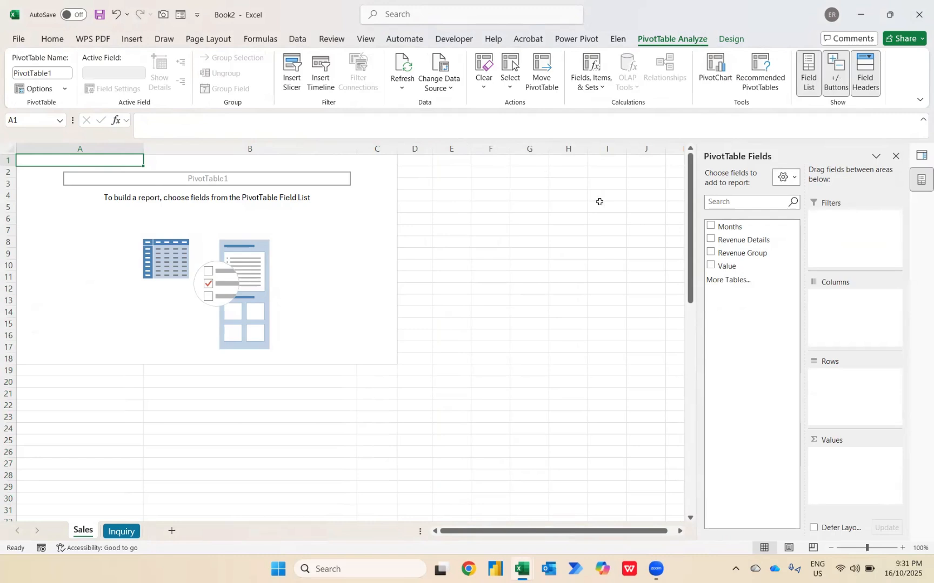
Summarise Value by Months in the pivot table, and format the sums as Accounting with 0 decimal places and no symbol
{"action": "left_click", "coordinate": [711, 227]}
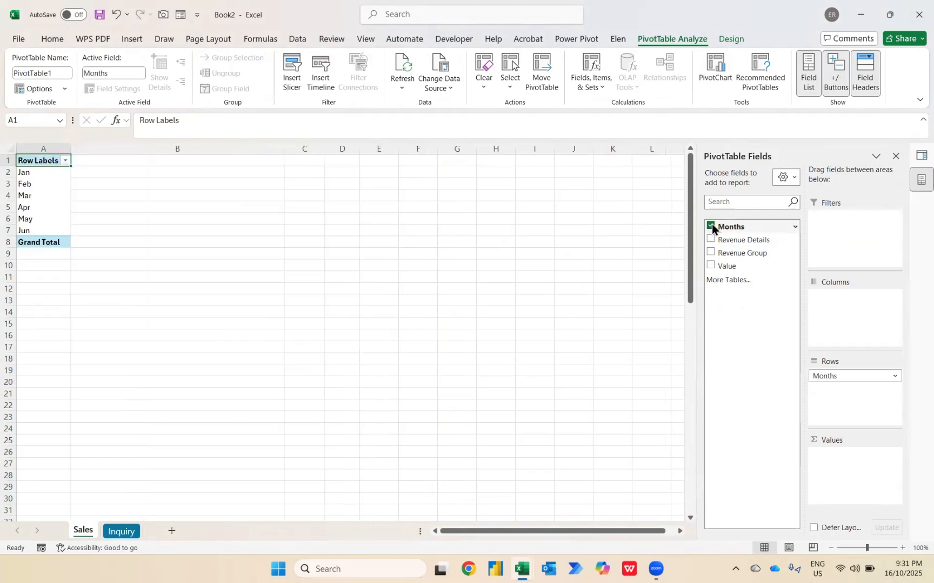
{"action": "left_click", "coordinate": [711, 265]}
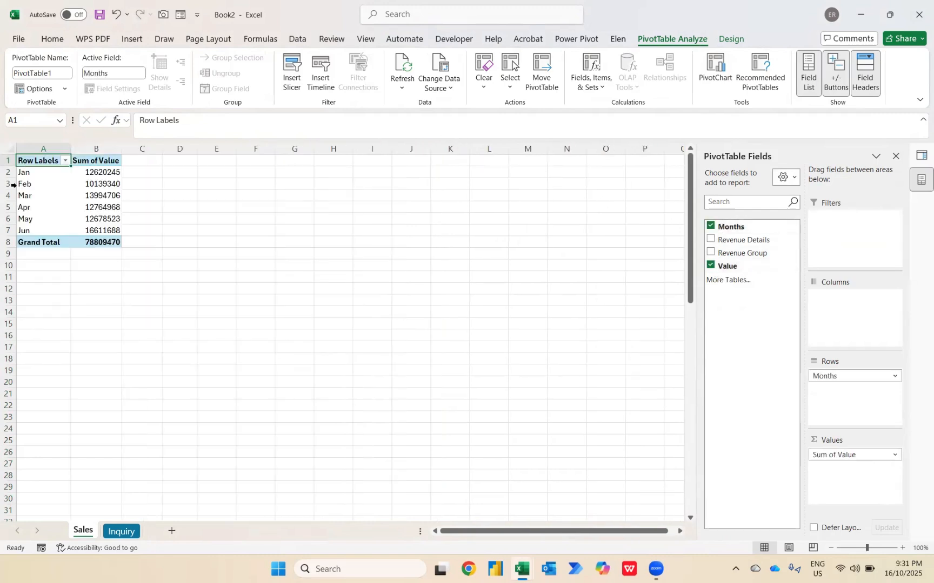
{"action": "right_click", "coordinate": [99, 175]}
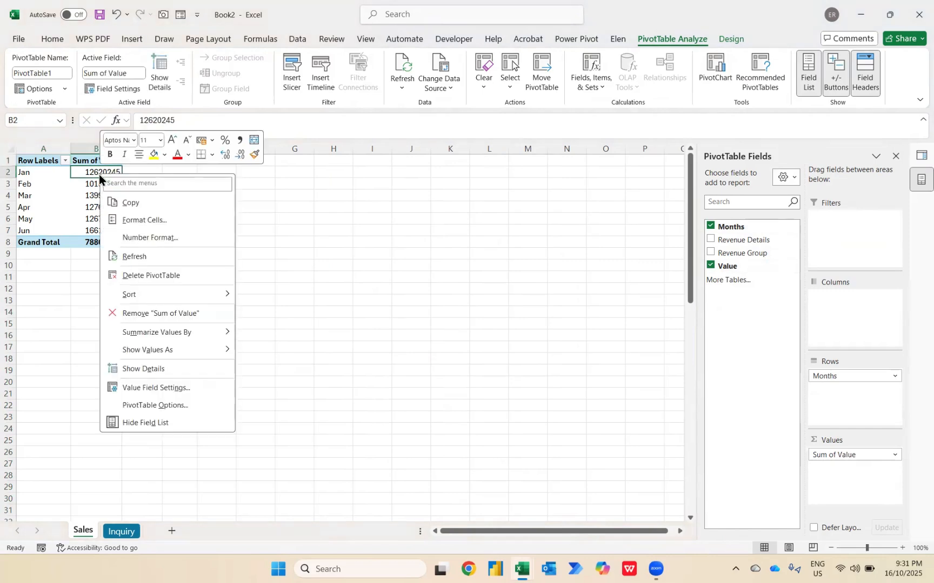
{"action": "left_click", "coordinate": [134, 235]}
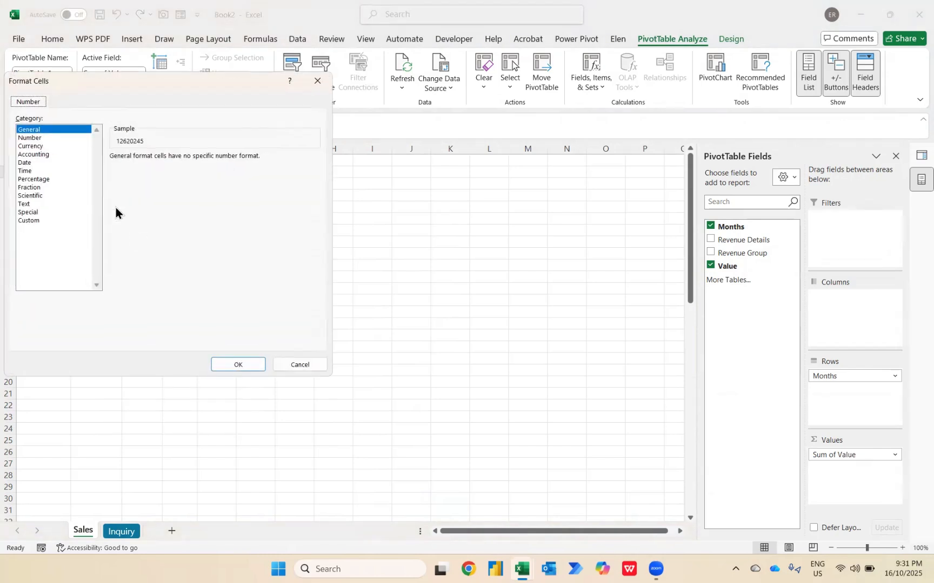
{"action": "left_click", "coordinate": [35, 155]}
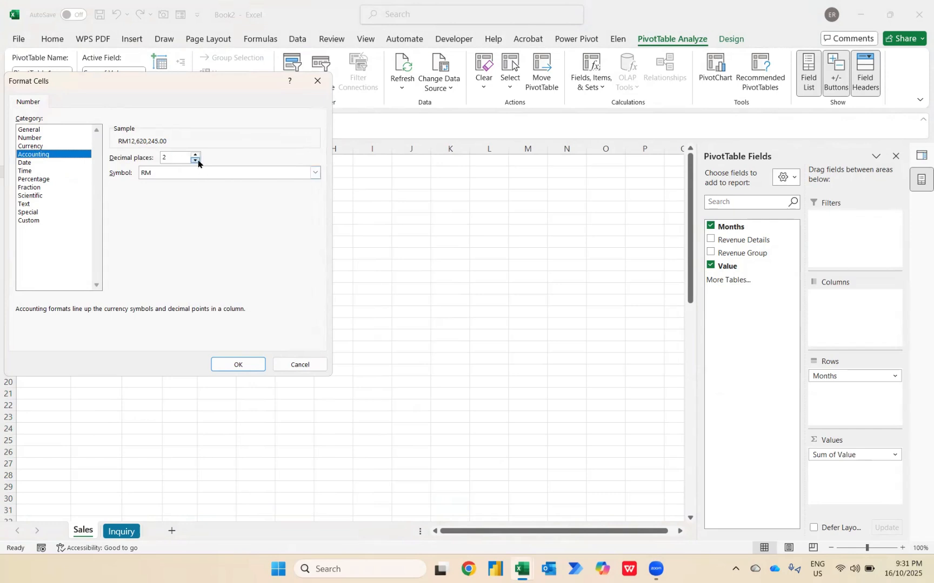
{"action": "left_click", "coordinate": [315, 172]}
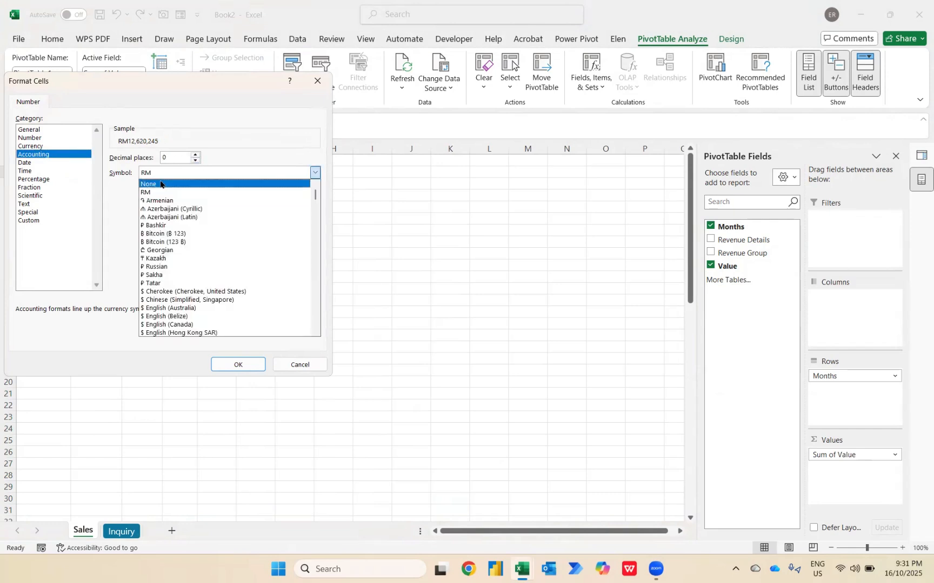
{"action": "left_click", "coordinate": [160, 184]}
{"action": "left_click", "coordinate": [229, 361]}
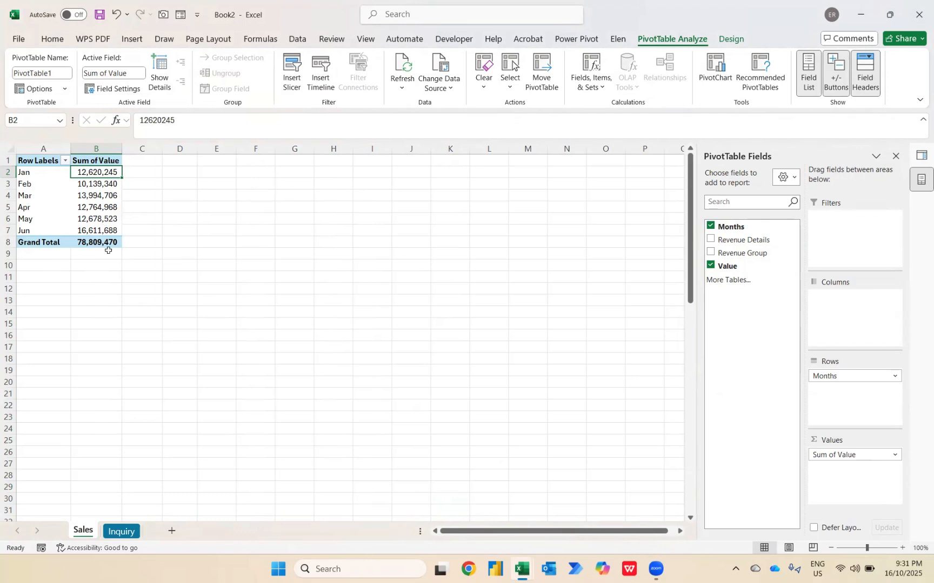
Copy the whole monthly pivot table and paste it at cell A14
{"action": "key", "text": "ctrl+a"}
{"action": "key", "text": "ctrl+c"}
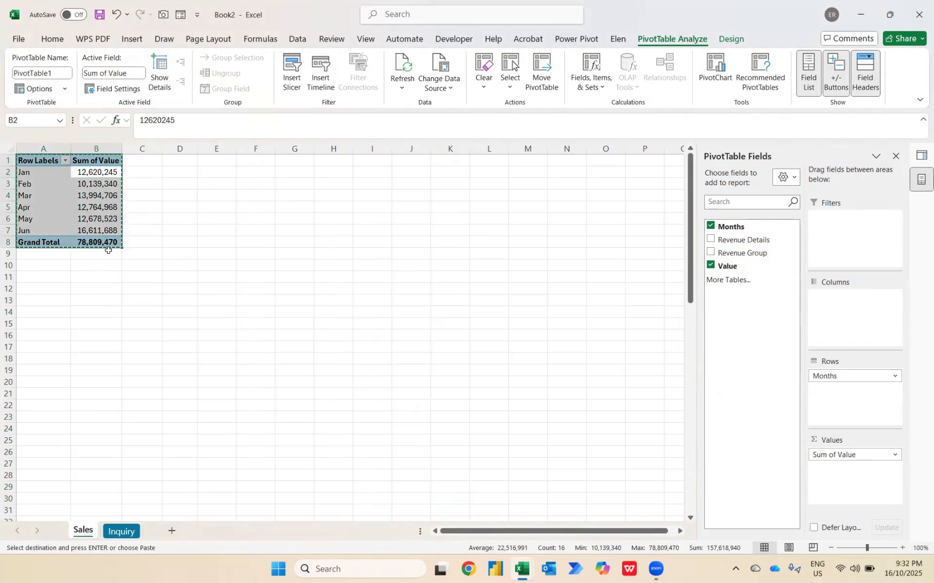
{"action": "left_click", "coordinate": [50, 315]}
{"action": "key", "text": "ctrl+v"}
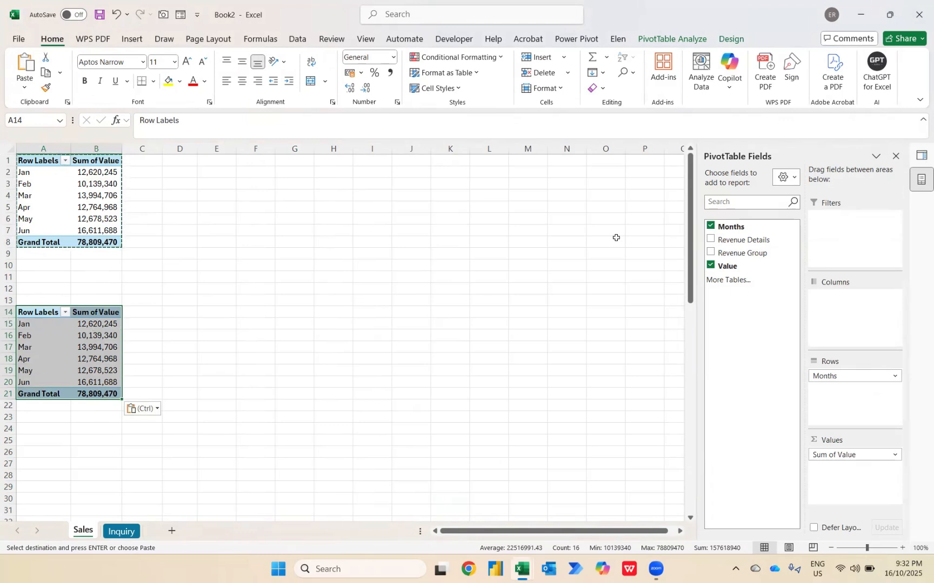
Replace Months with Revenue Group as the row field of the copied pivot table
{"action": "left_click", "coordinate": [709, 226]}
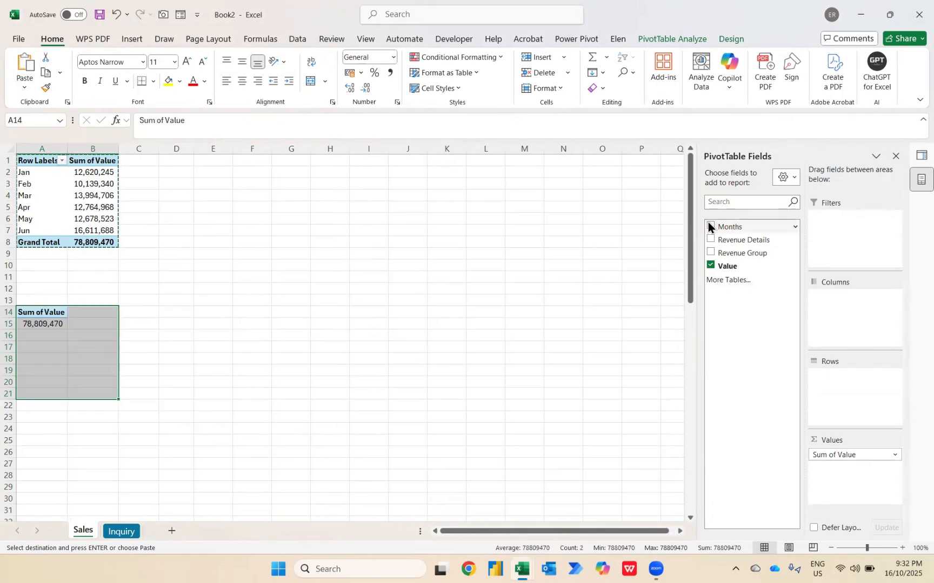
{"action": "left_click", "coordinate": [711, 252]}
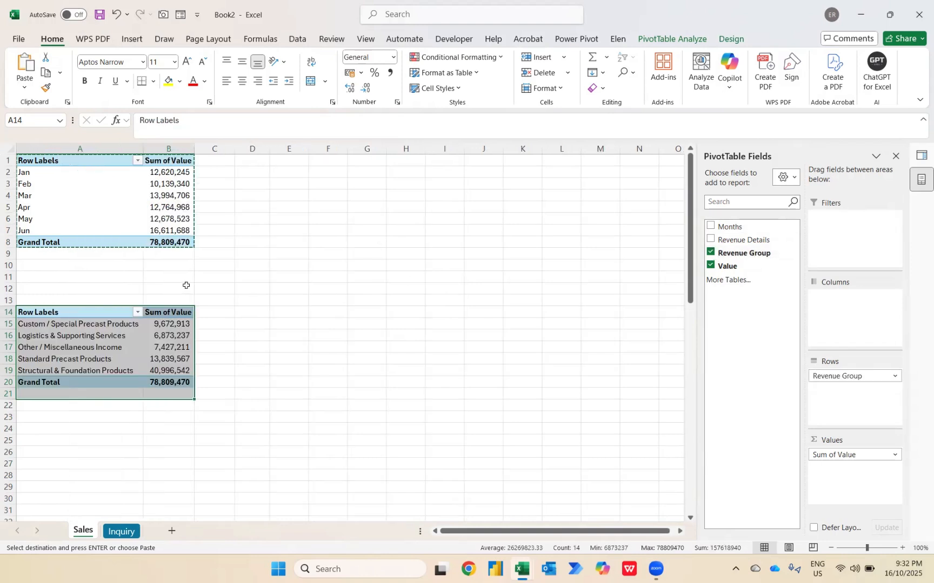
{"action": "left_click", "coordinate": [171, 323]}
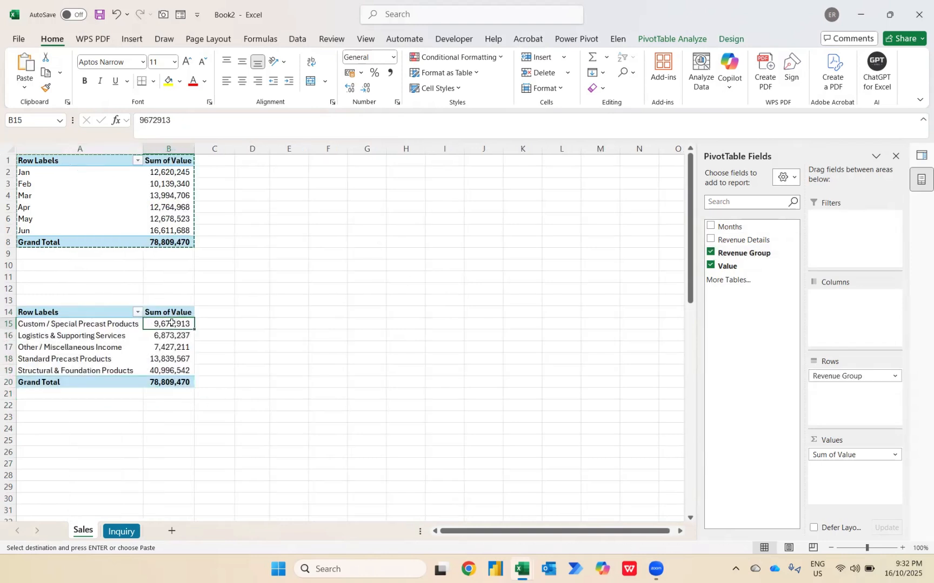
Sort the Revenue Group pivot table by Sum of Value from largest to smallest
{"action": "right_click", "coordinate": [170, 323]}
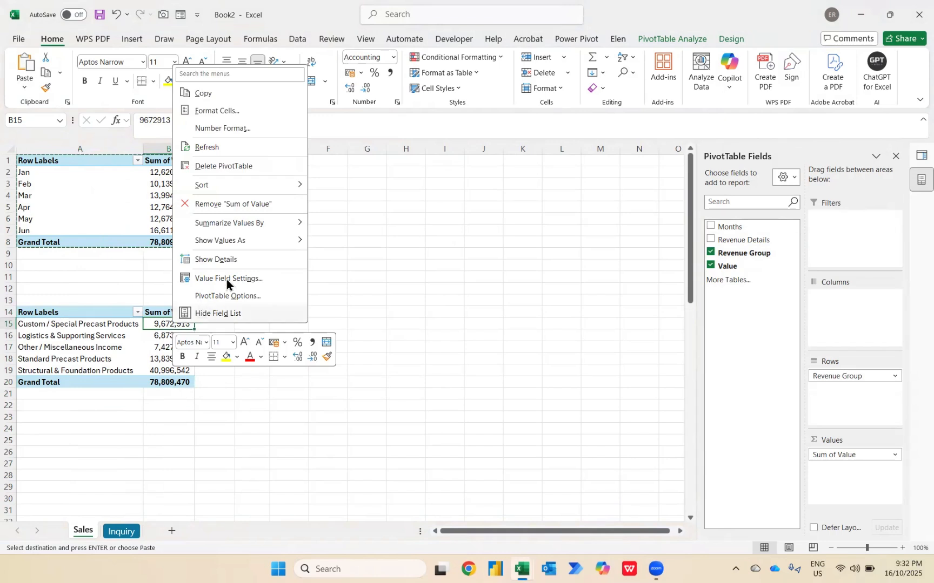
{"action": "mouse_move", "coordinate": [253, 187]}
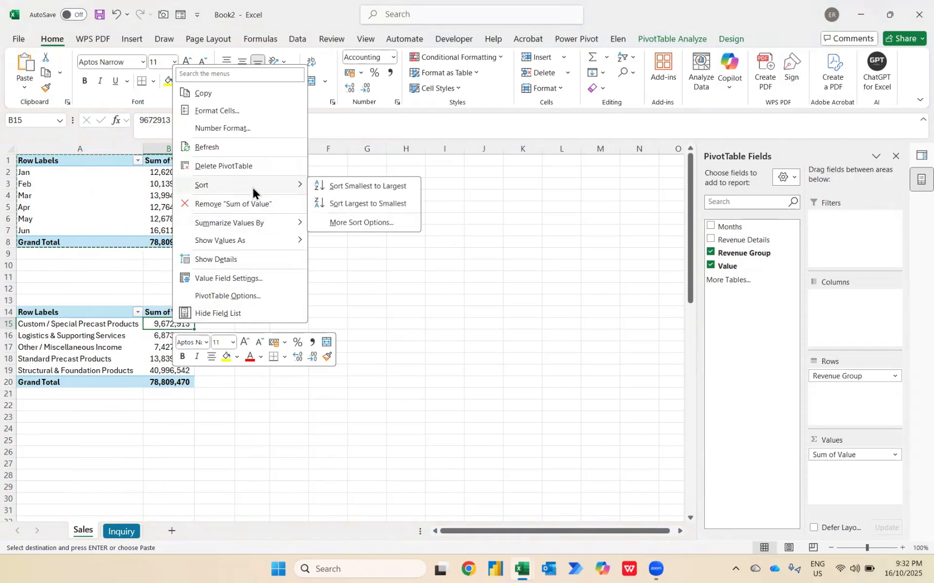
{"action": "left_click", "coordinate": [335, 205]}
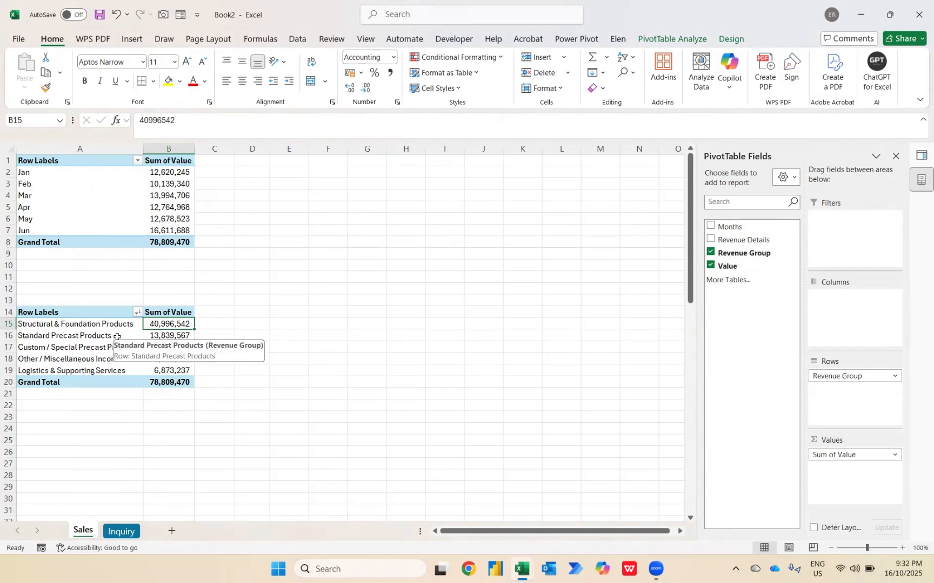
Add the Value field two more times to the values of the monthly pivot table
{"action": "left_click", "coordinate": [153, 177]}
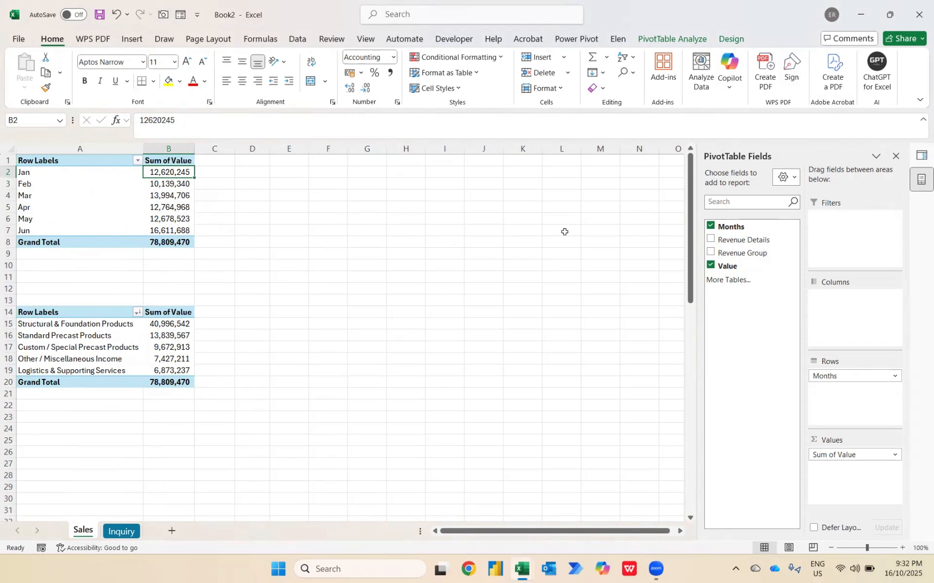
{"action": "left_click_drag", "start_coordinate": [730, 266], "coordinate": [848, 473]}
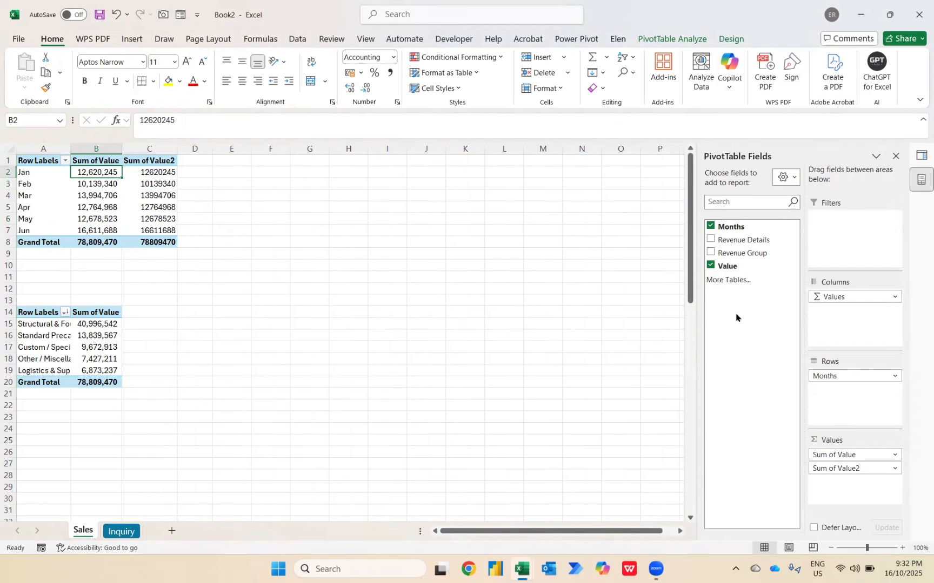
{"action": "left_click_drag", "start_coordinate": [725, 265], "coordinate": [836, 487]}
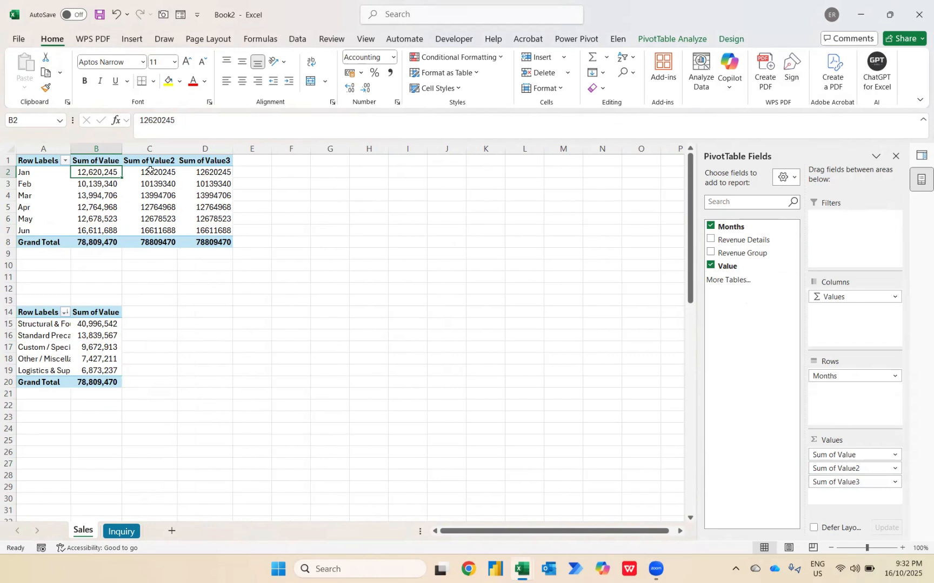
Show Sum of Value2 as % Difference From with base field Months and base item (previous)
{"action": "right_click", "coordinate": [148, 172]}
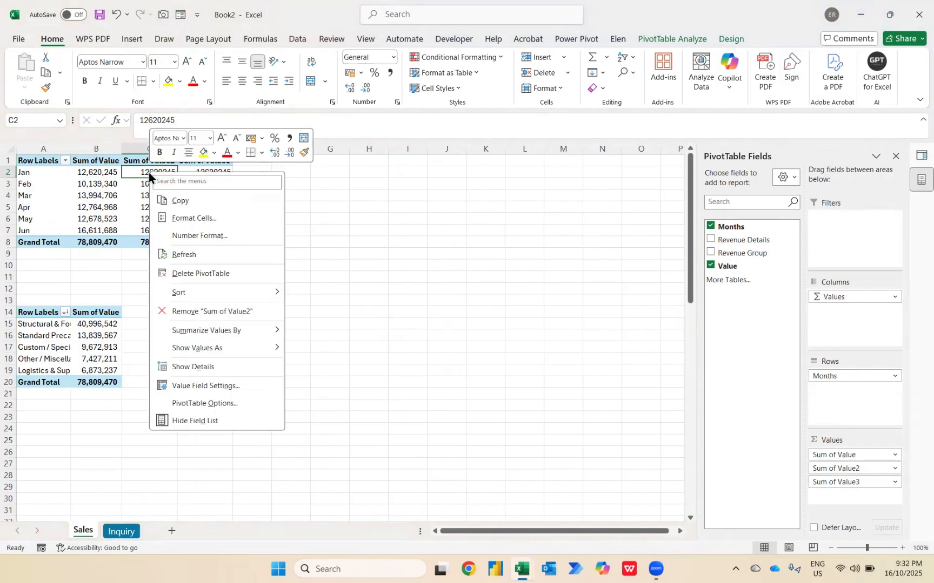
{"action": "mouse_move", "coordinate": [216, 347]}
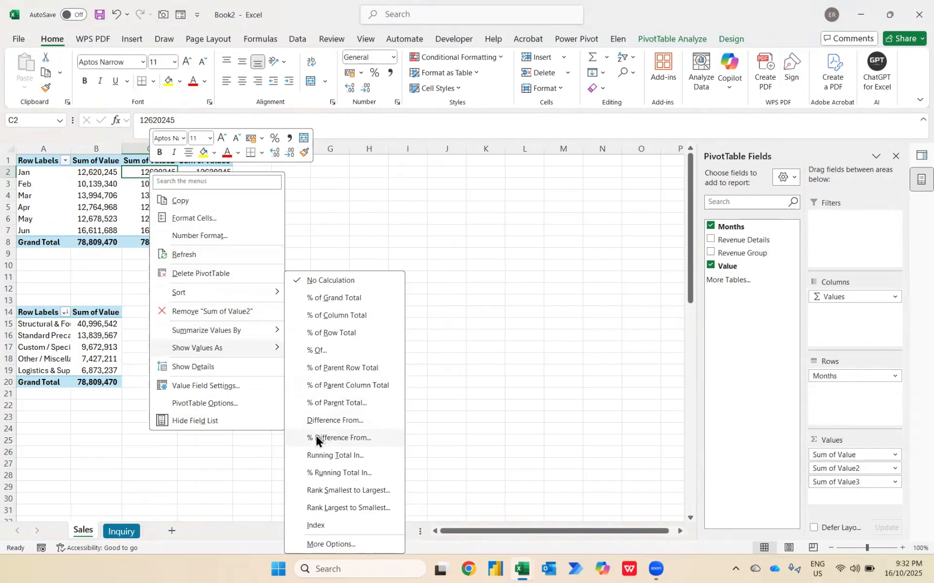
{"action": "left_click", "coordinate": [332, 438]}
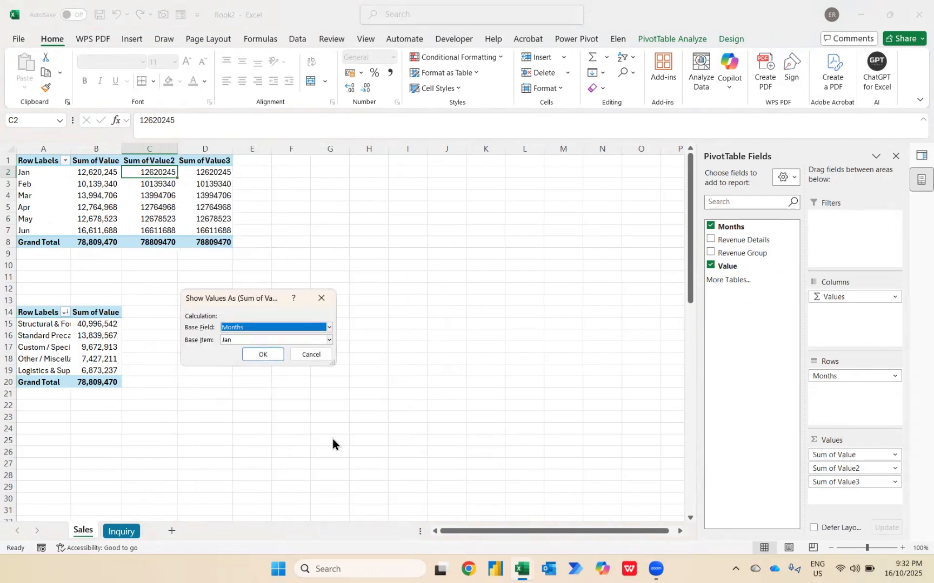
{"action": "left_click", "coordinate": [226, 338]}
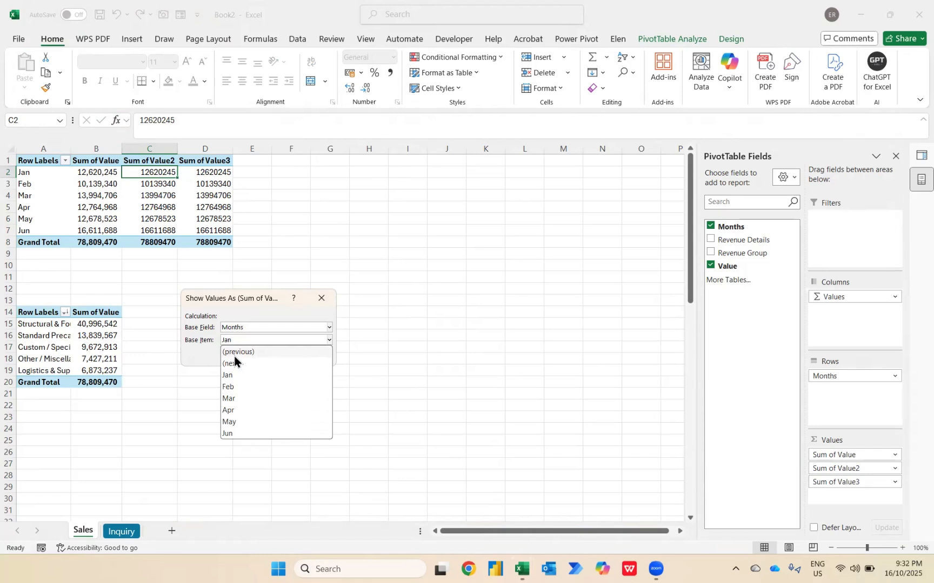
{"action": "left_click", "coordinate": [234, 355]}
{"action": "left_click", "coordinate": [255, 357]}
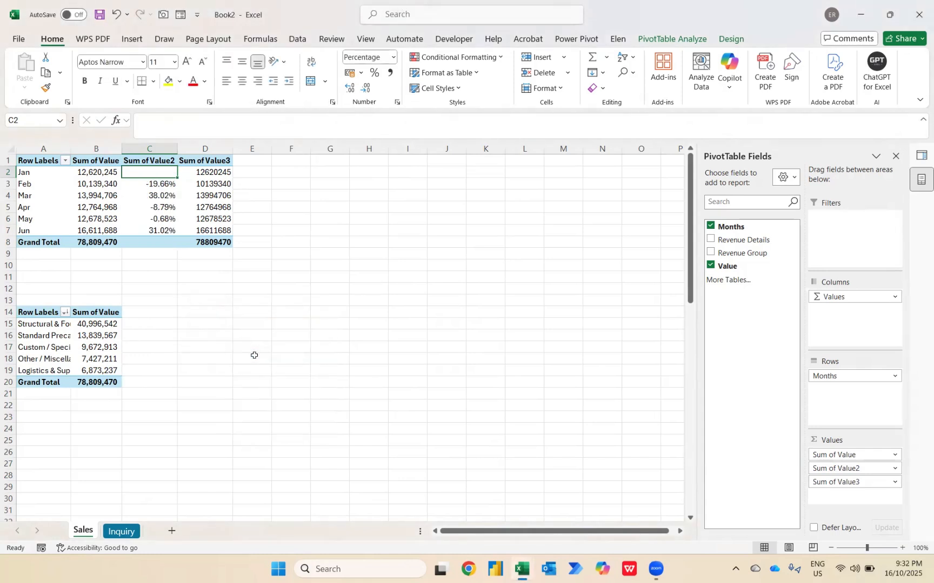
Highlight the Feb to Jun percentages less than 0 with Light Red Fill with Dark Red Text
{"action": "key", "text": "Down"}
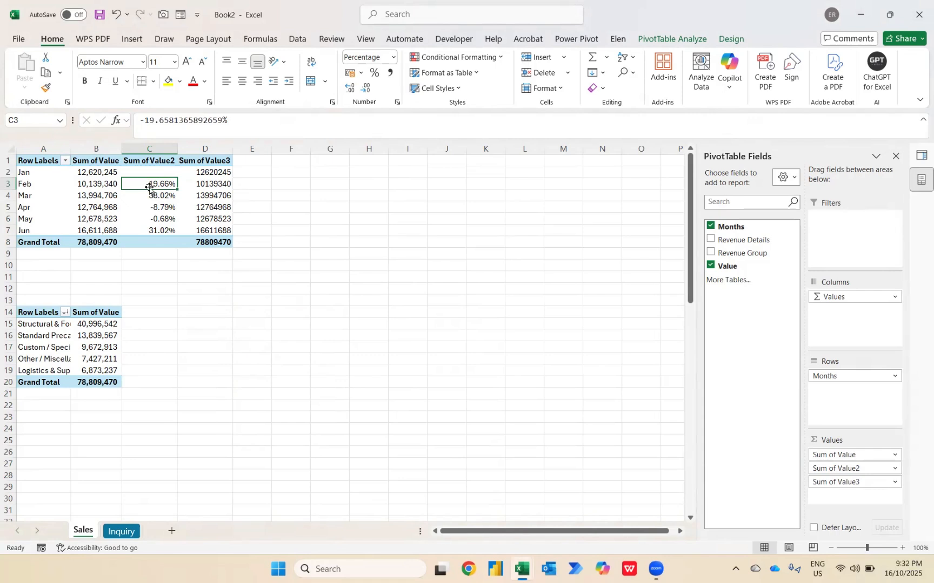
{"action": "key", "text": "Down"}
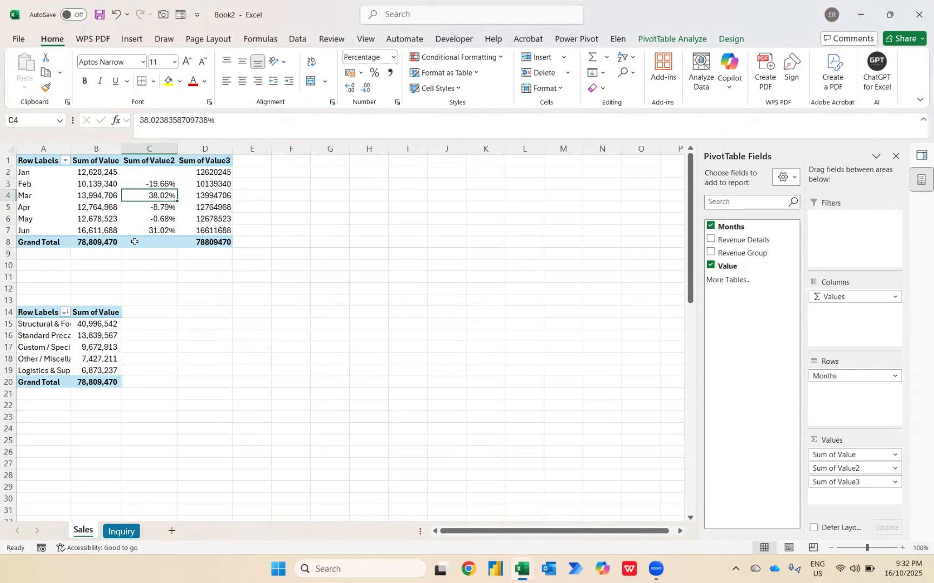
{"action": "key", "text": "Down"}
{"action": "key", "text": "Down"}
{"action": "key", "text": "Down"}
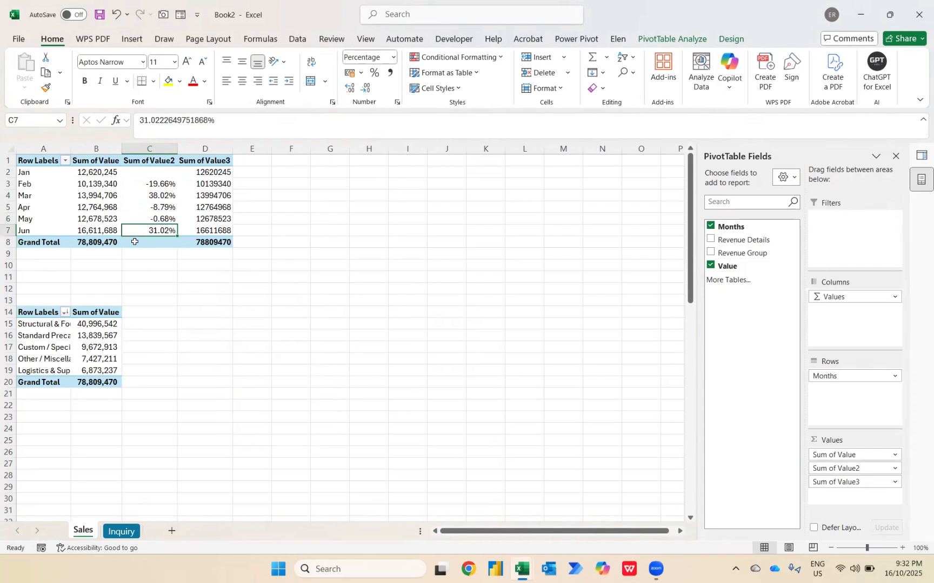
{"action": "key", "text": "ctrl+shift+Up"}
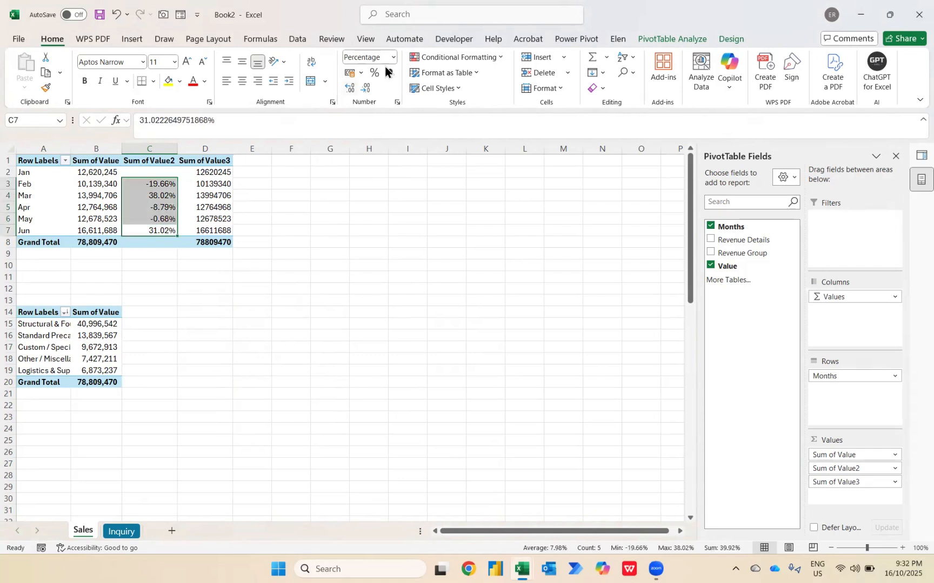
{"action": "left_click", "coordinate": [499, 59]}
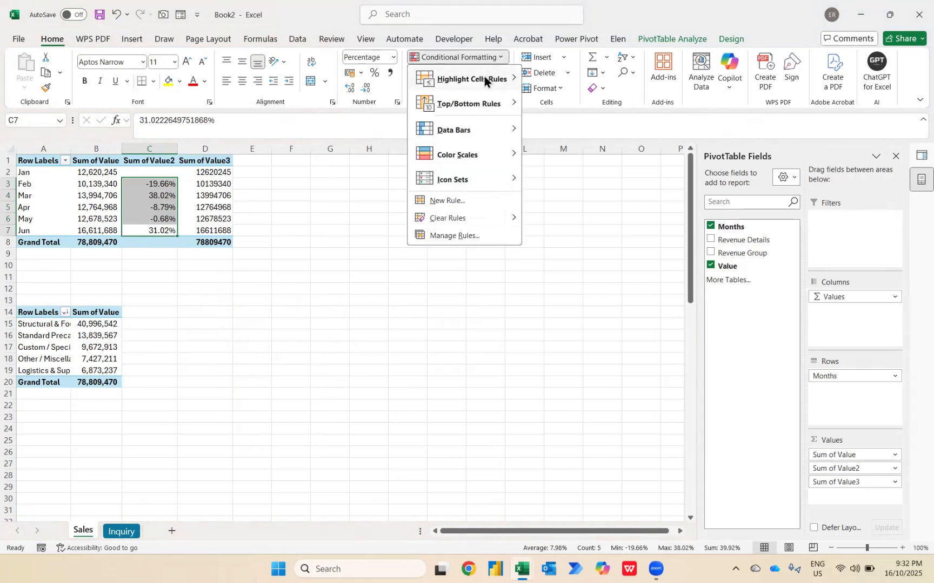
{"action": "mouse_move", "coordinate": [484, 76]}
{"action": "left_click", "coordinate": [566, 104]}
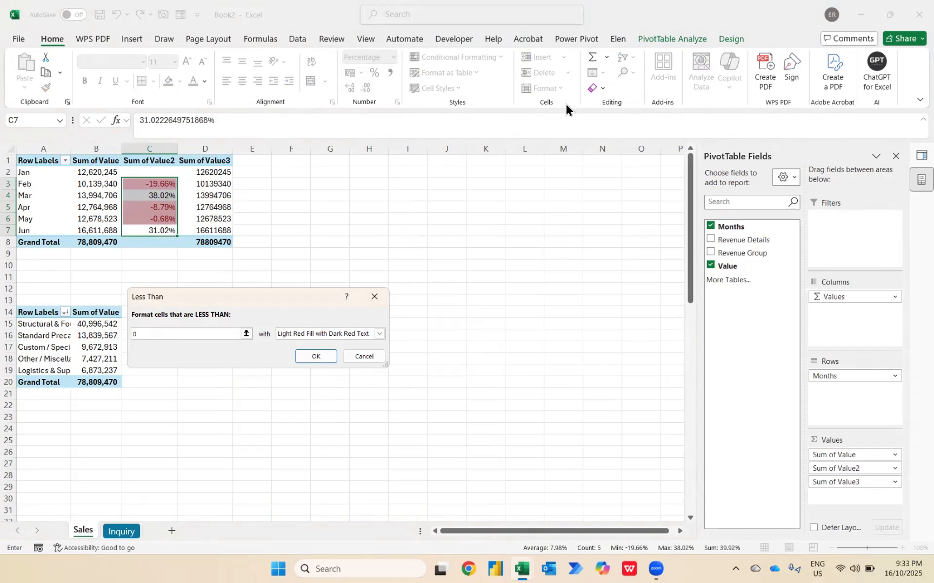
{"action": "key", "text": "Return"}
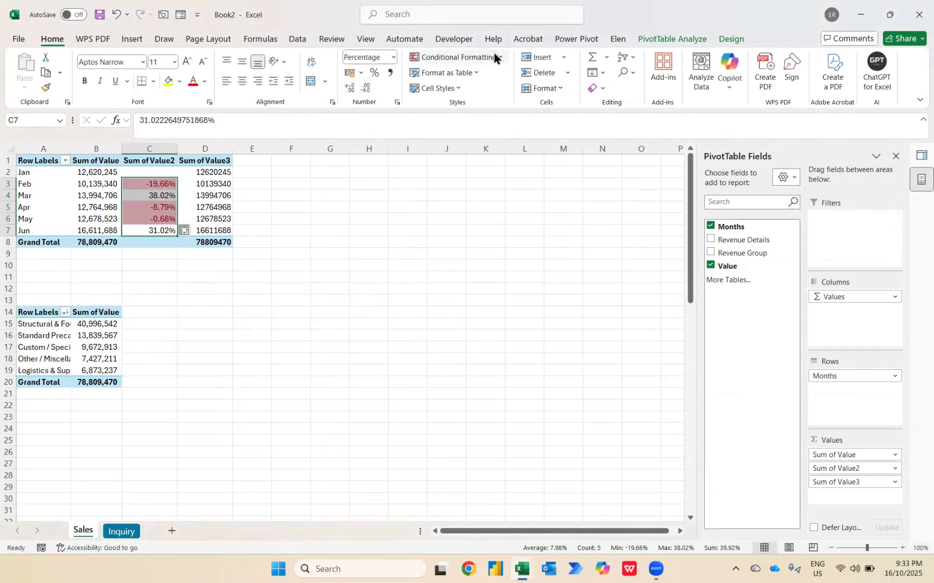
Highlight the Feb to Jun percentages greater than 0 with green fill and dark green text
{"action": "left_click", "coordinate": [490, 57]}
{"action": "mouse_move", "coordinate": [490, 80]}
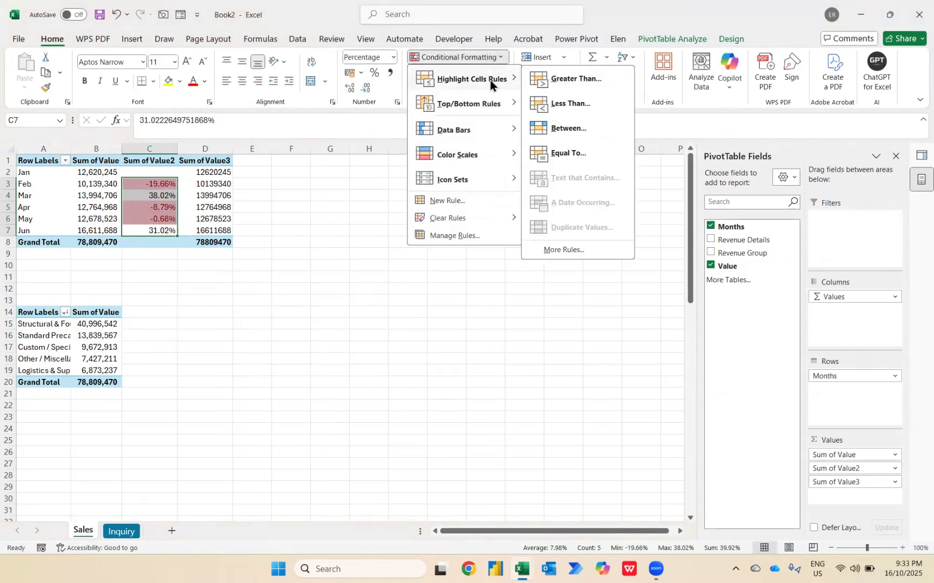
{"action": "left_click", "coordinate": [563, 76]}
{"action": "type", "text": "0"}
{"action": "key", "text": "Tab"}
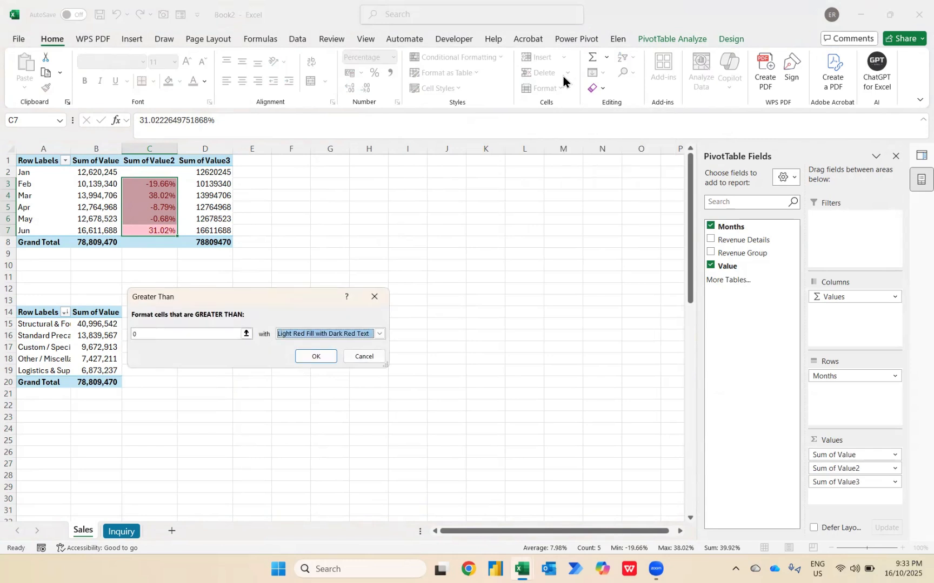
{"action": "key", "text": "Down"}
{"action": "key", "text": "Down"}
{"action": "key", "text": "Return"}
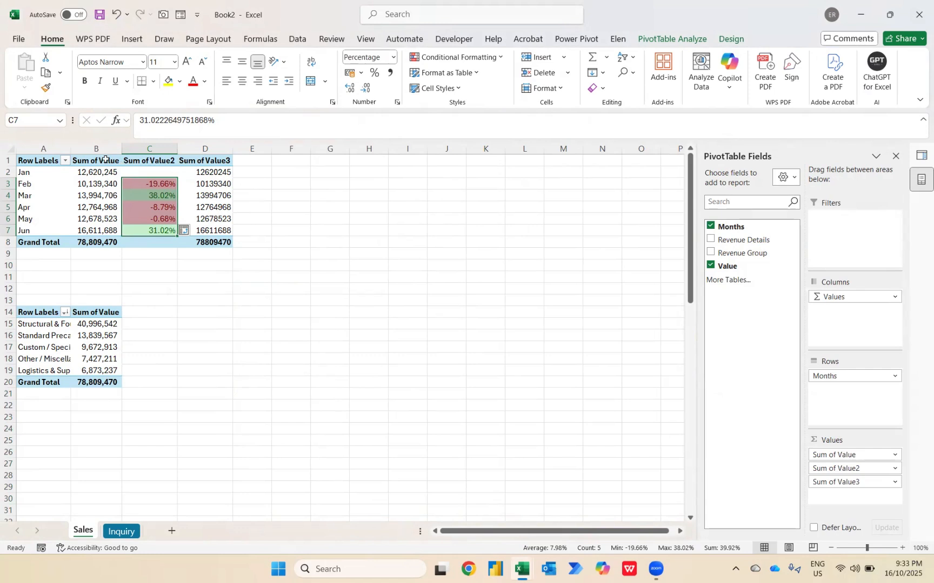
Rename the Sum of Value header of the monthly pivot table as Total Sales
{"action": "left_click", "coordinate": [90, 164]}
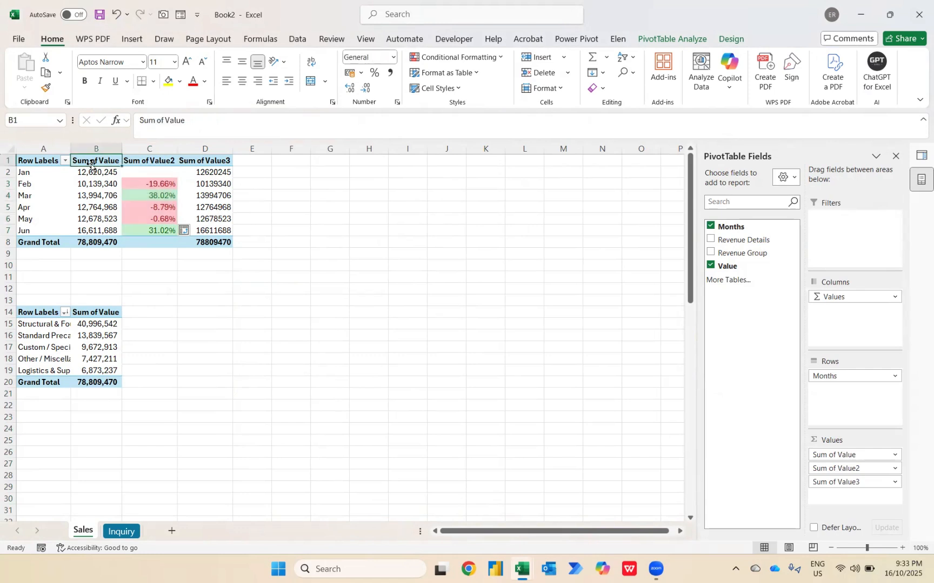
{"action": "key", "text": "Caps_Lock"}
{"action": "type", "text": "Total Sales"}
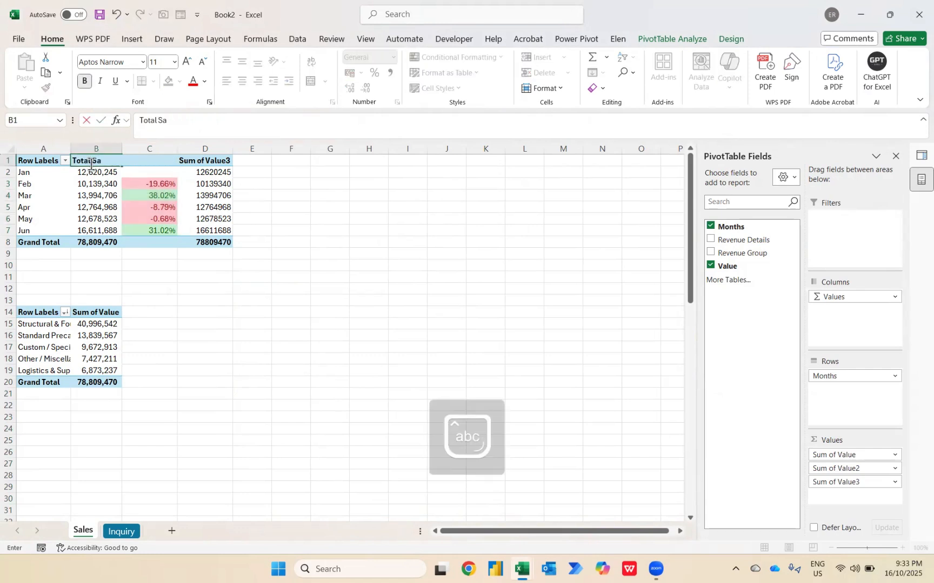
{"action": "key", "text": "Return"}
Rename the Sum of Value2 header as MoM Trending (%)
{"action": "left_click", "coordinate": [91, 164]}
{"action": "key", "text": "Right"}
{"action": "key", "text": "Caps_Lock"}
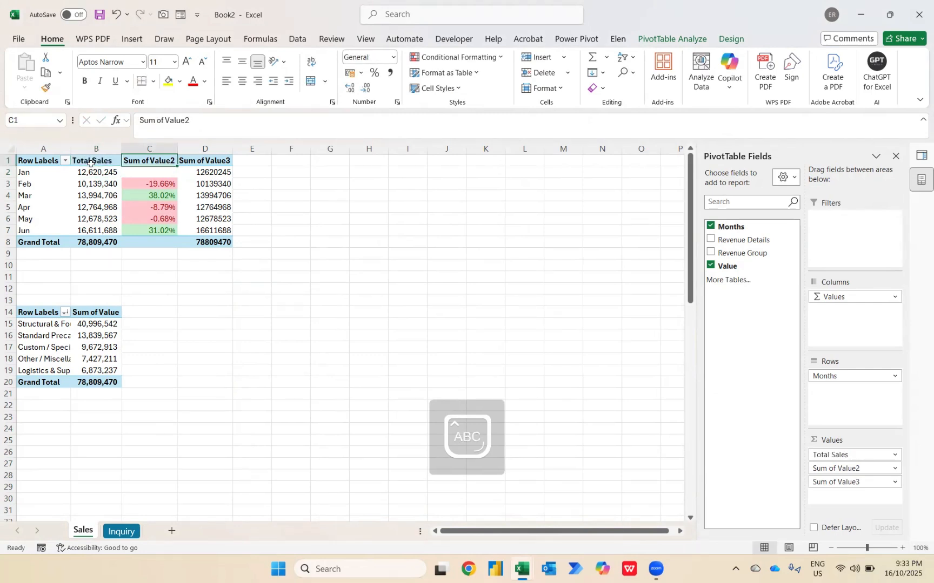
{"action": "type", "text": "M"}
{"action": "key", "text": "Caps_Lock"}
{"action": "type", "text": "o"}
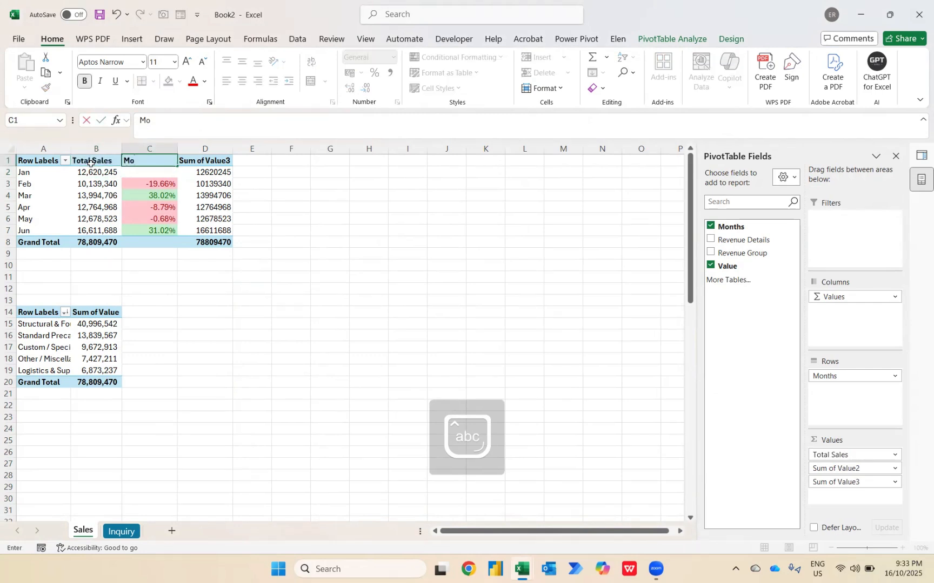
{"action": "type", "text": "M t"}
{"action": "key", "text": "Caps_Lock"}
{"action": "type", "text": "RENDING "}
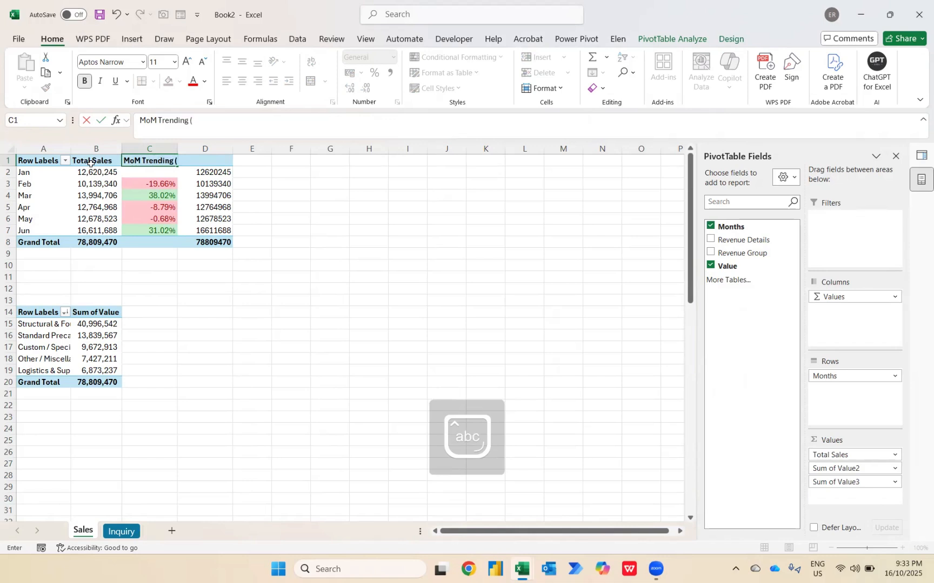
{"action": "type", "text": "(%"}
{"action": "key", "text": "Tab"}
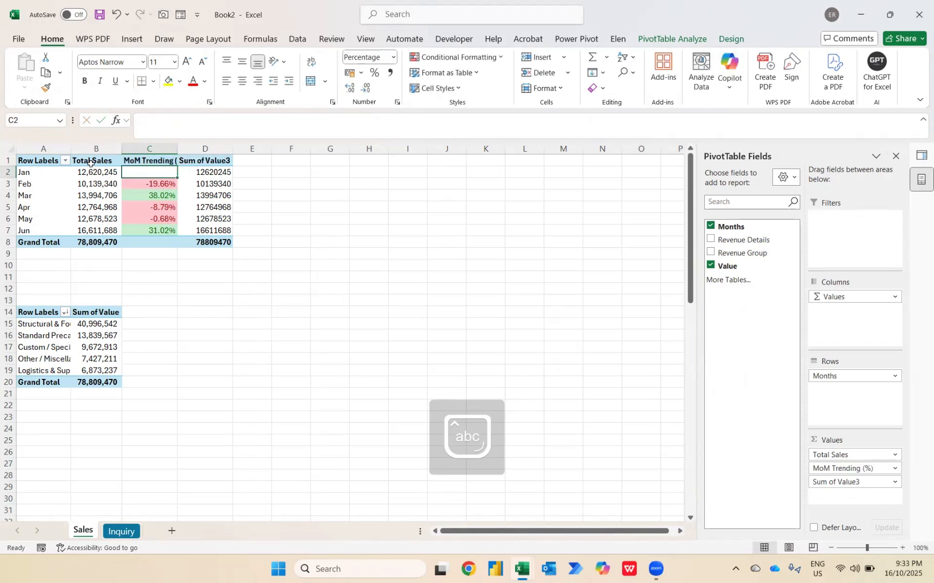
Rename the Sum of Value3 header as Cumulative Sales
{"action": "key", "text": "Caps_Lock"}
{"action": "type", "text": "Cumulative"}
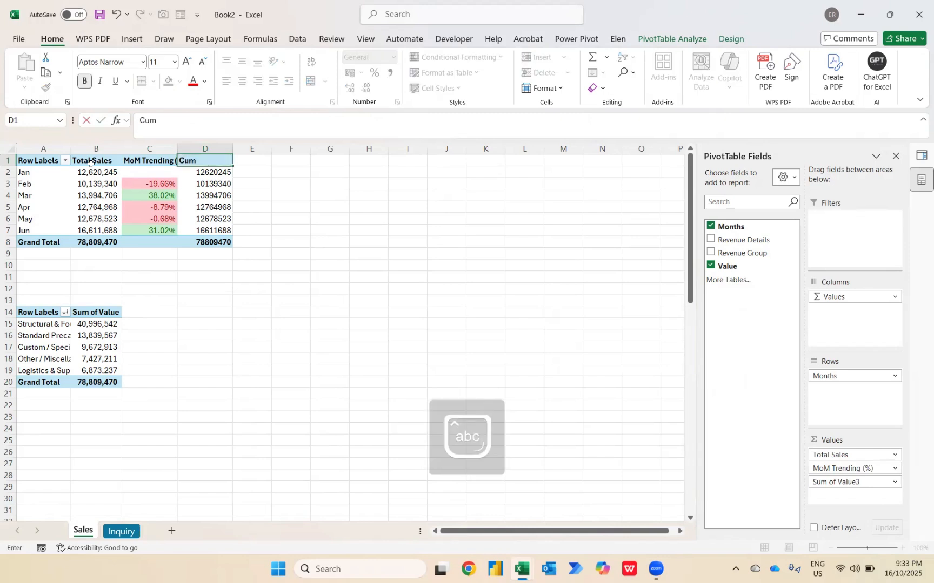
{"action": "key", "text": "Return"}
{"action": "key", "text": "Up"}
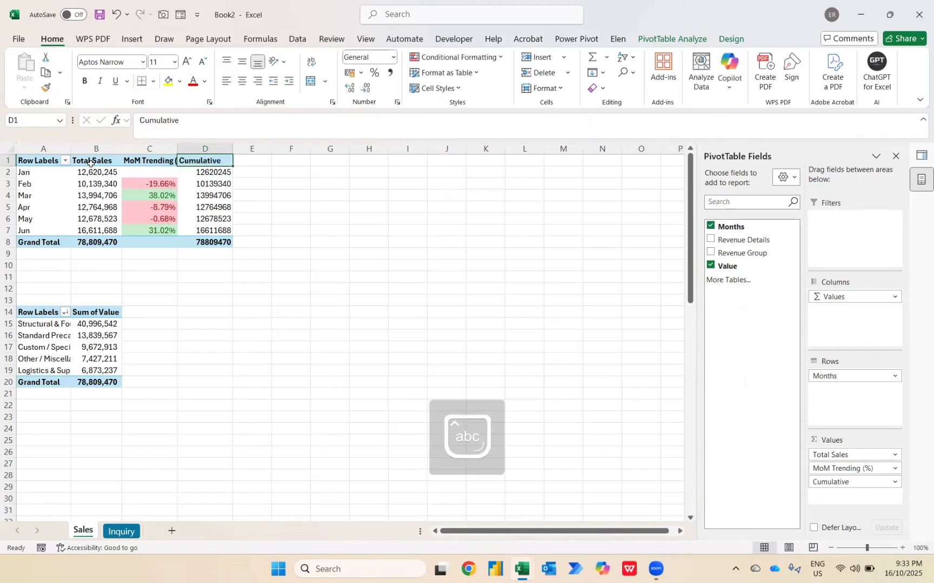
{"action": "key", "text": "F2"}
{"action": "type", "text": "Sale"}
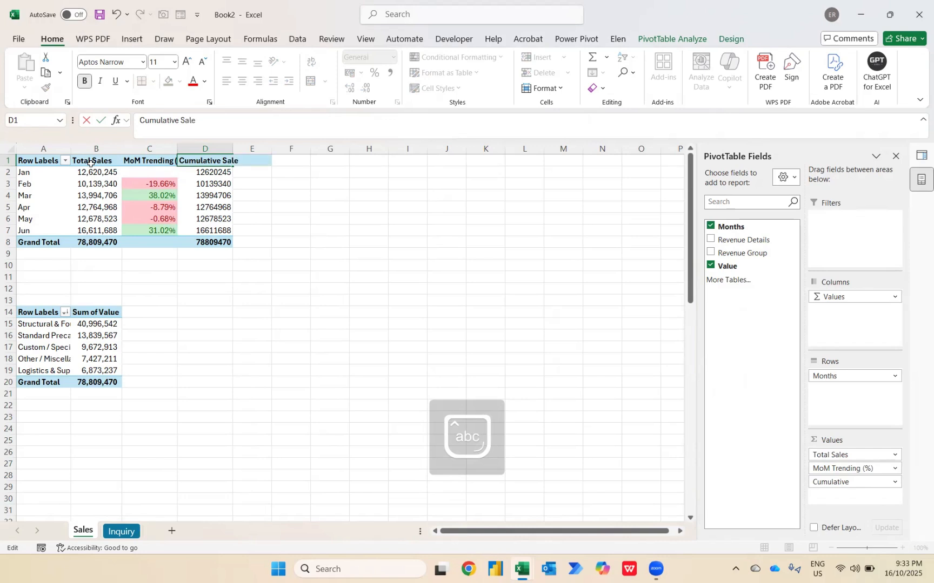
{"action": "key", "text": "Return"}
Centre the monthly pivot table's headers and fit the column widths so headers and Total Sales values show in full
{"action": "key", "text": "Up"}
{"action": "key", "text": "shift+Left"}
{"action": "key", "text": "shift+Left"}
{"action": "key", "text": "shift+Left"}
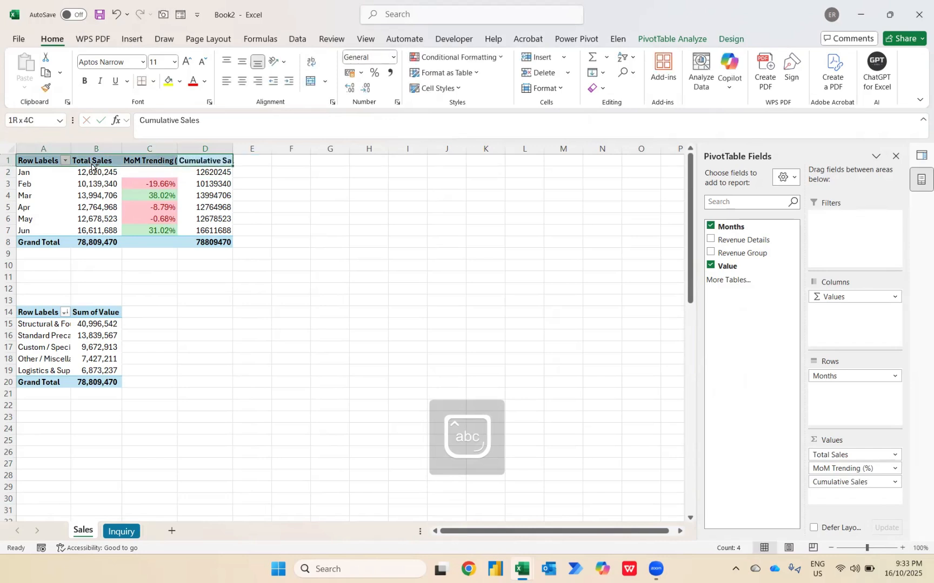
{"action": "key", "text": "alt"}
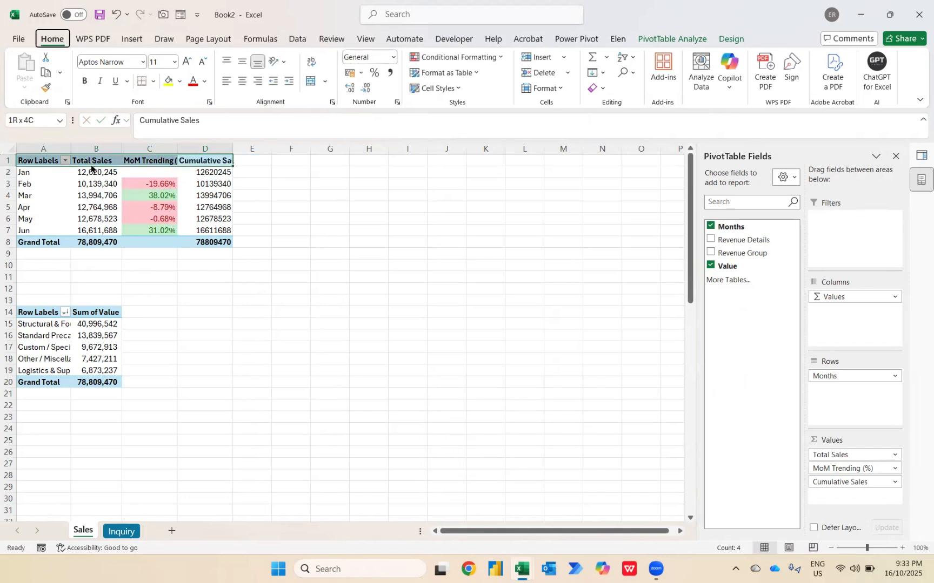
{"action": "key", "text": "h"}
{"action": "key", "text": "o"}
{"action": "key", "text": "i"}
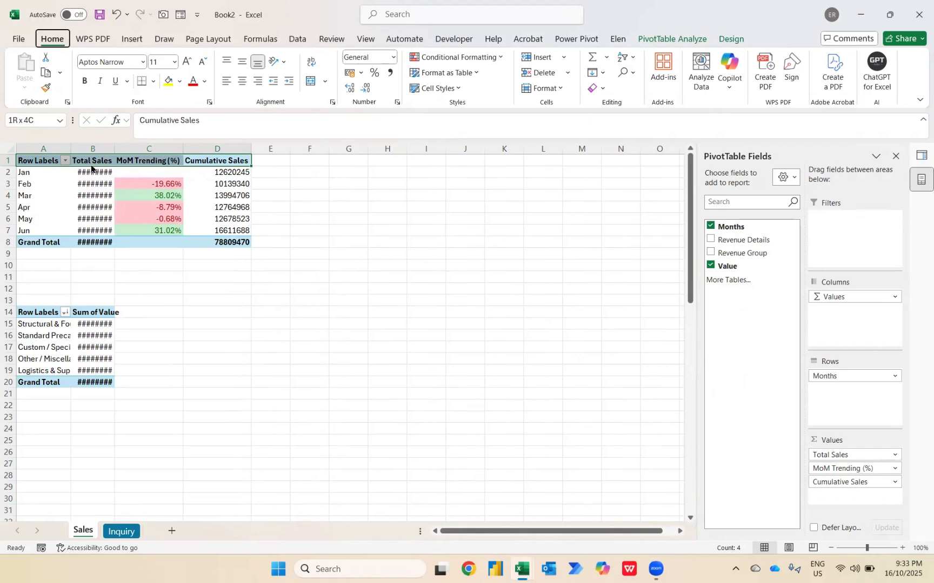
{"action": "double_click", "coordinate": [114, 149]}
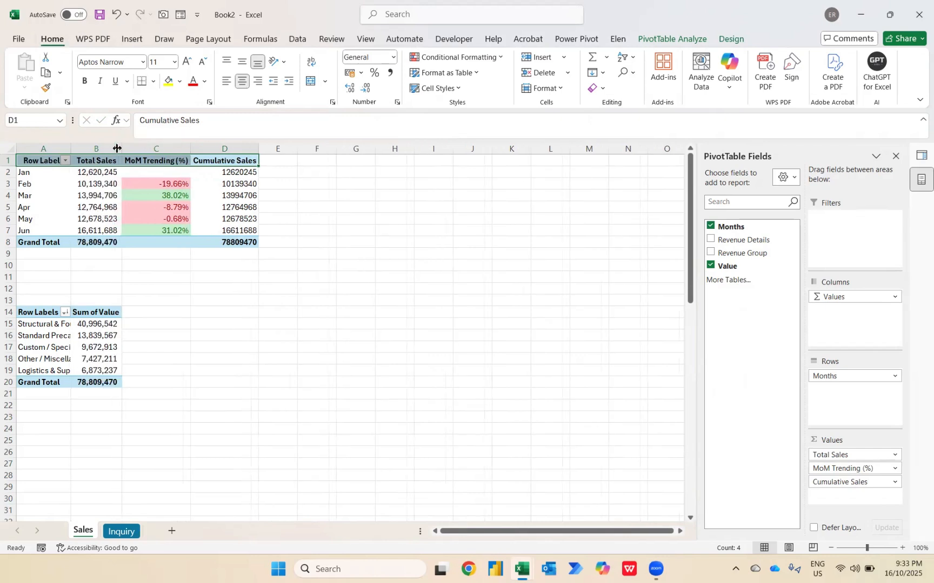
Show the Cumulative Sales values in the monthly pivot table as a running total based on Months
{"action": "left_click", "coordinate": [248, 173]}
{"action": "right_click", "coordinate": [248, 175]}
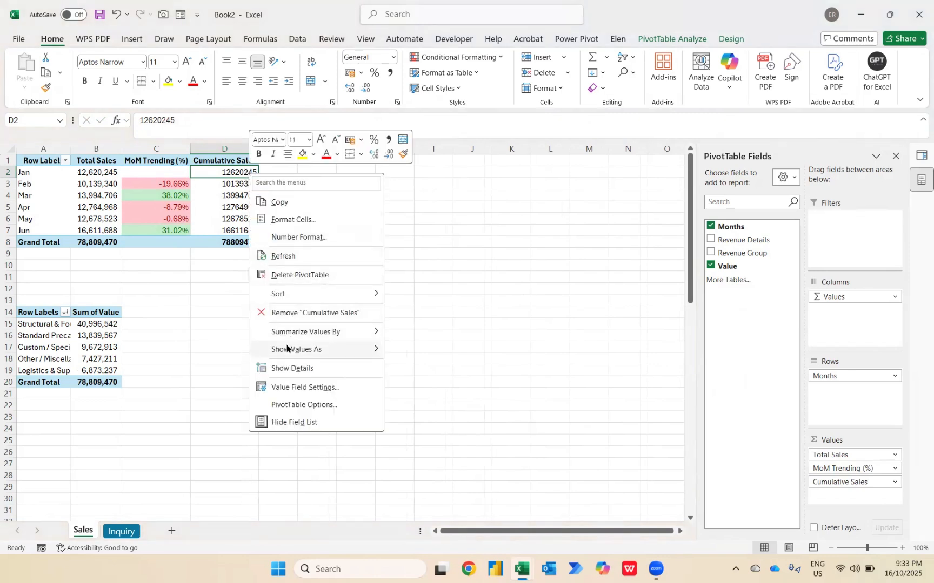
{"action": "mouse_move", "coordinate": [287, 348]}
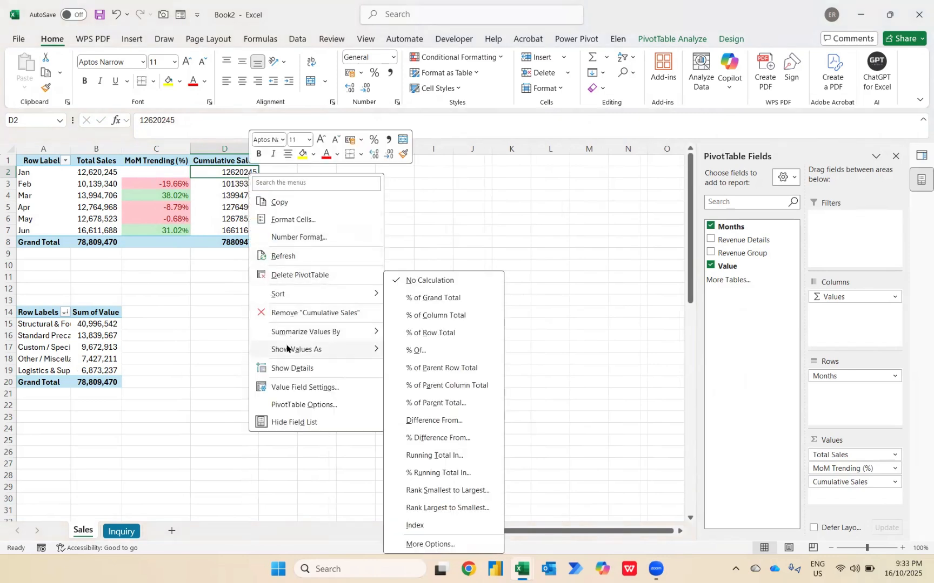
{"action": "left_click", "coordinate": [425, 456]}
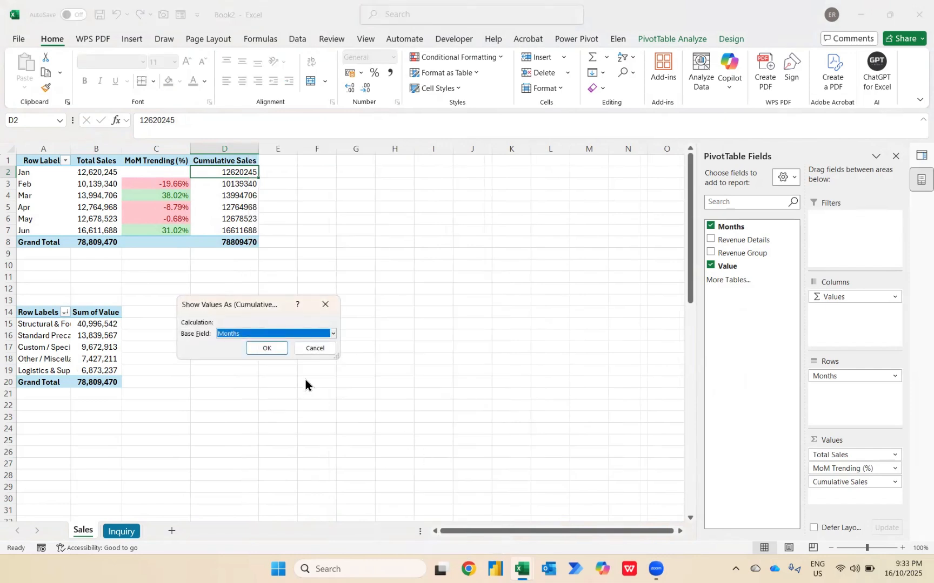
{"action": "left_click", "coordinate": [267, 348]}
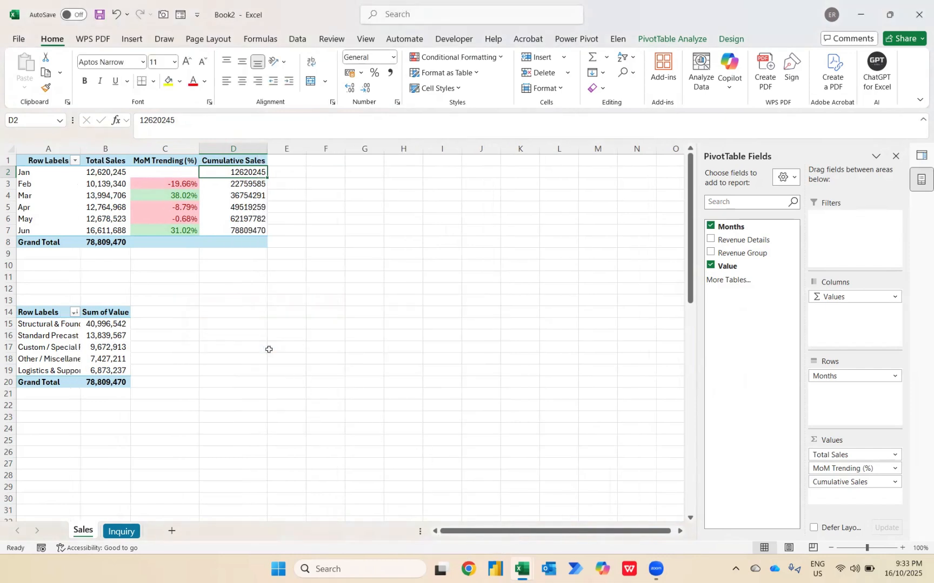
Format the Cumulative Sales values with the Accounting number format, no currency symbol and 0 decimal places
{"action": "right_click", "coordinate": [251, 173]}
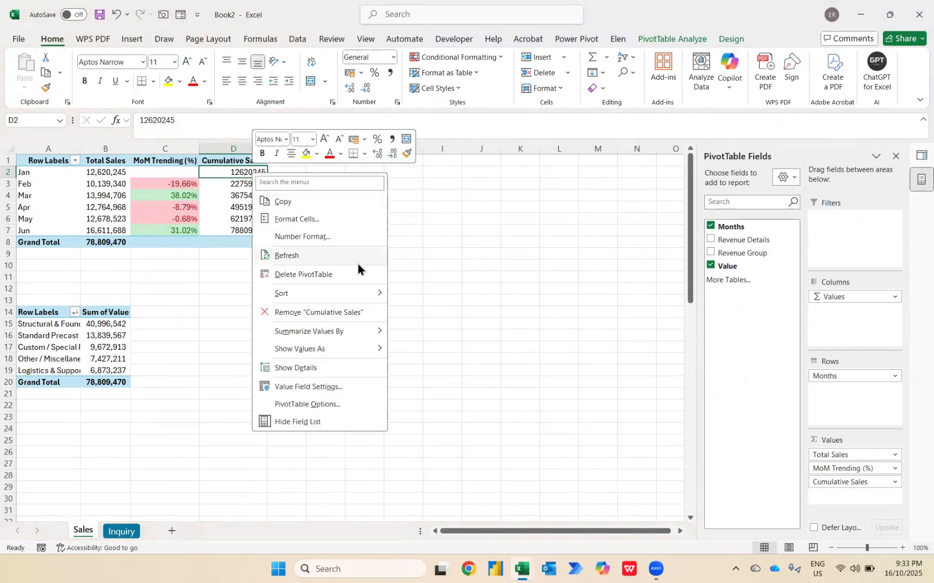
{"action": "left_click", "coordinate": [311, 239]}
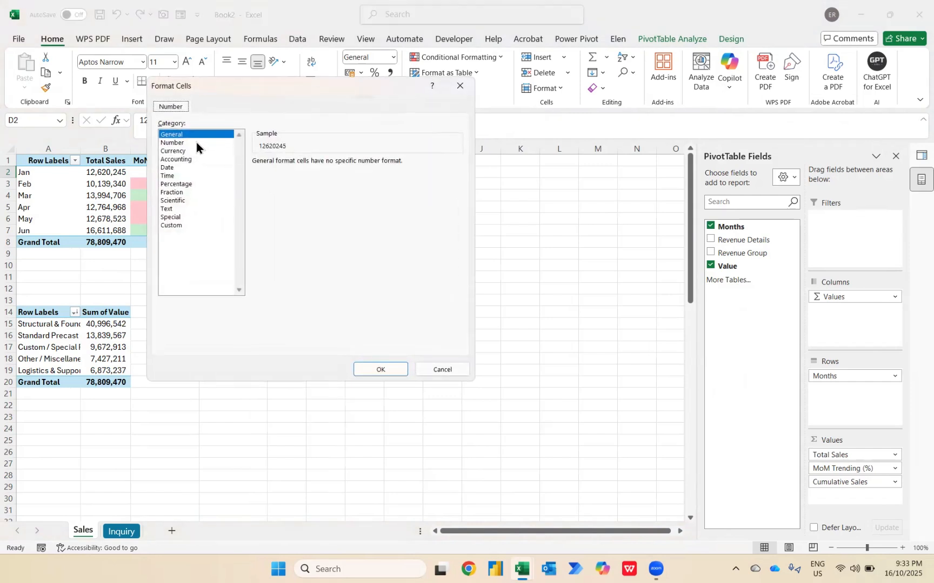
{"action": "left_click", "coordinate": [184, 160]}
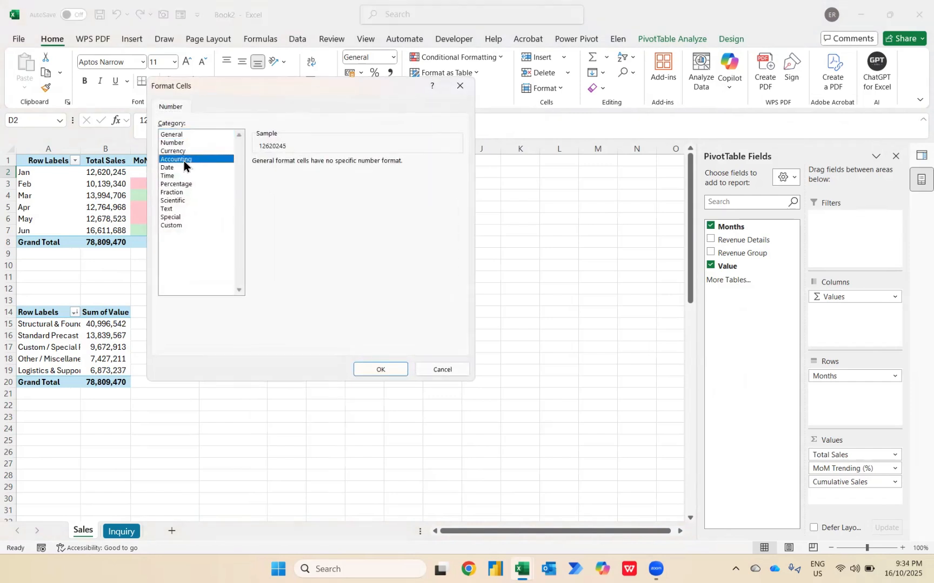
{"action": "left_click", "coordinate": [308, 177]}
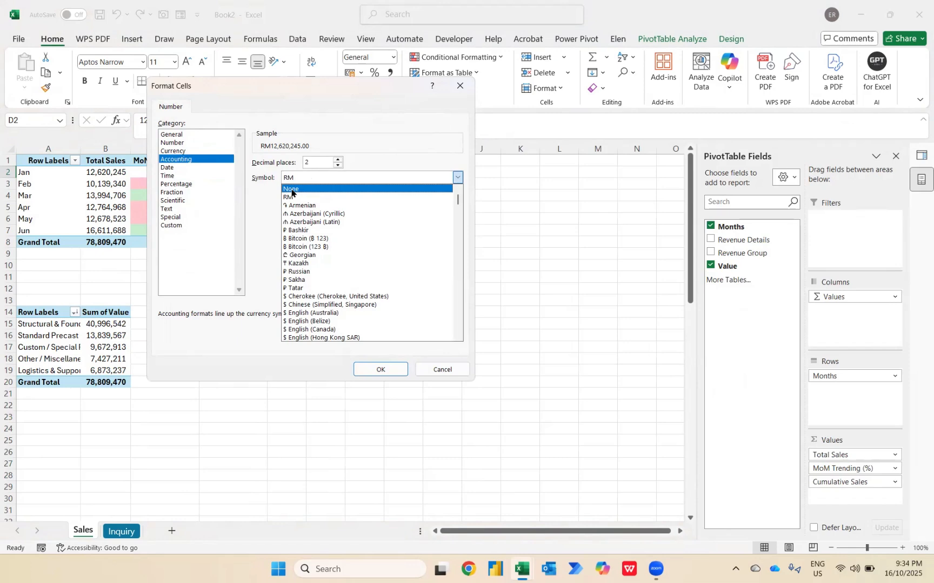
{"action": "left_click", "coordinate": [292, 190]}
{"action": "left_click", "coordinate": [309, 162]}
{"action": "key", "text": "BackSpace"}
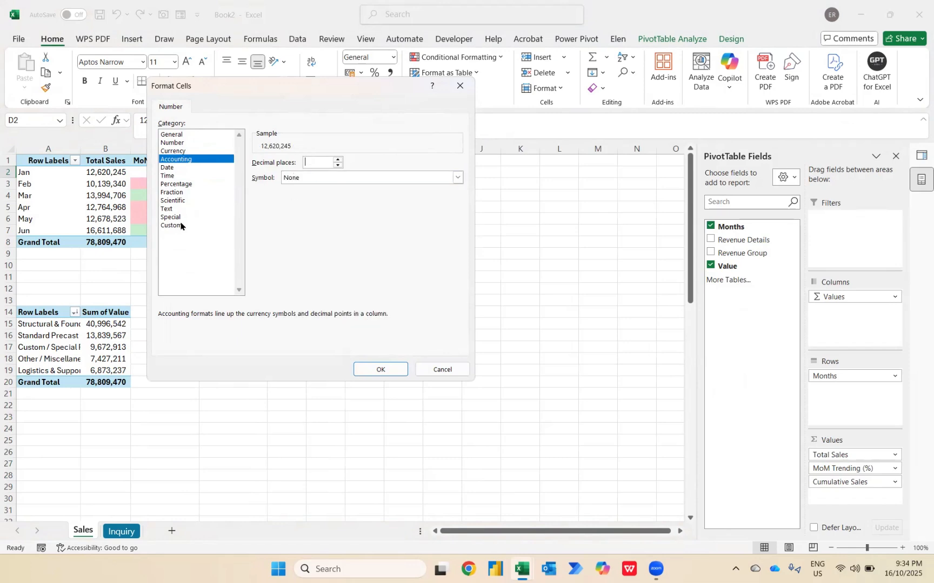
{"action": "type", "text": "0"}
{"action": "key", "text": "Return"}
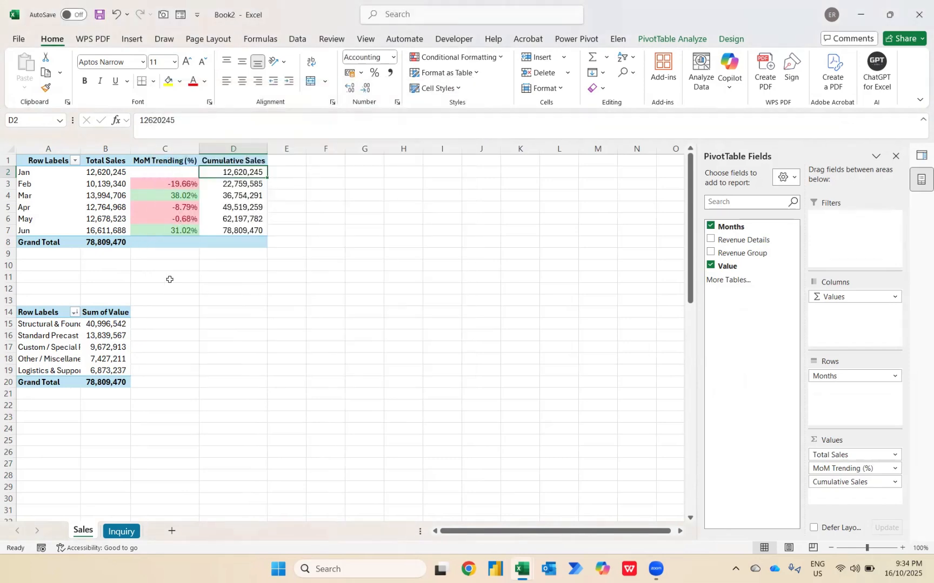
Apply the Light Turquoise, Pivot Style Medium 9 design to the monthly pivot table
{"action": "left_click", "coordinate": [732, 39]}
{"action": "left_click", "coordinate": [606, 83]}
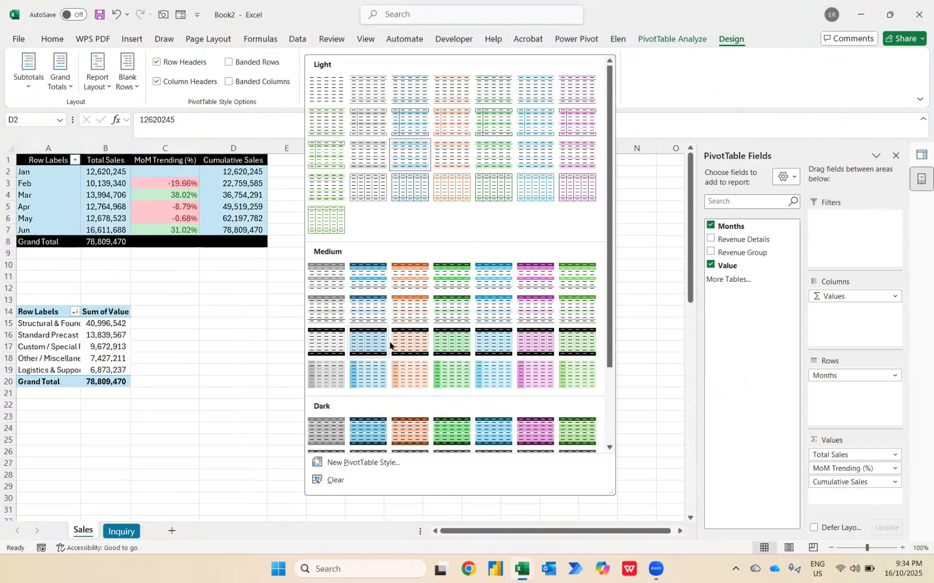
{"action": "scroll", "coordinate": [420, 389], "scroll_direction": "down", "scroll_amount": 3}
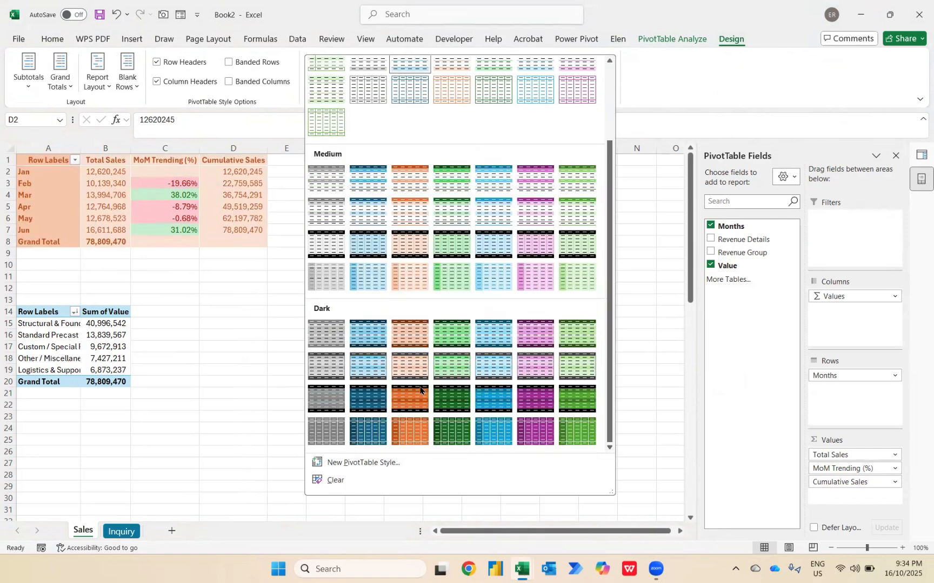
{"action": "left_click", "coordinate": [372, 221]}
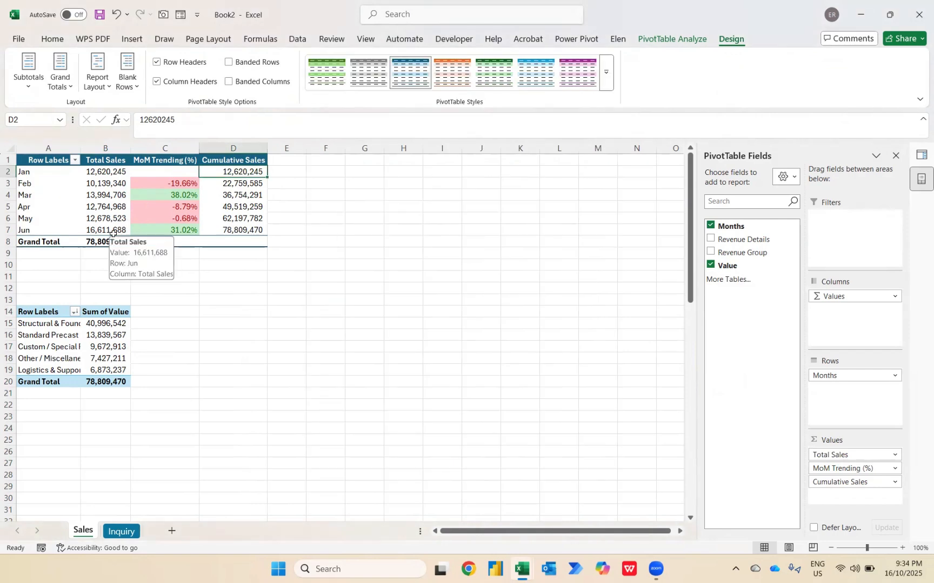
Add Value a second time to the revenue group pivot table and show it as % of Grand Total
{"action": "left_click", "coordinate": [97, 324]}
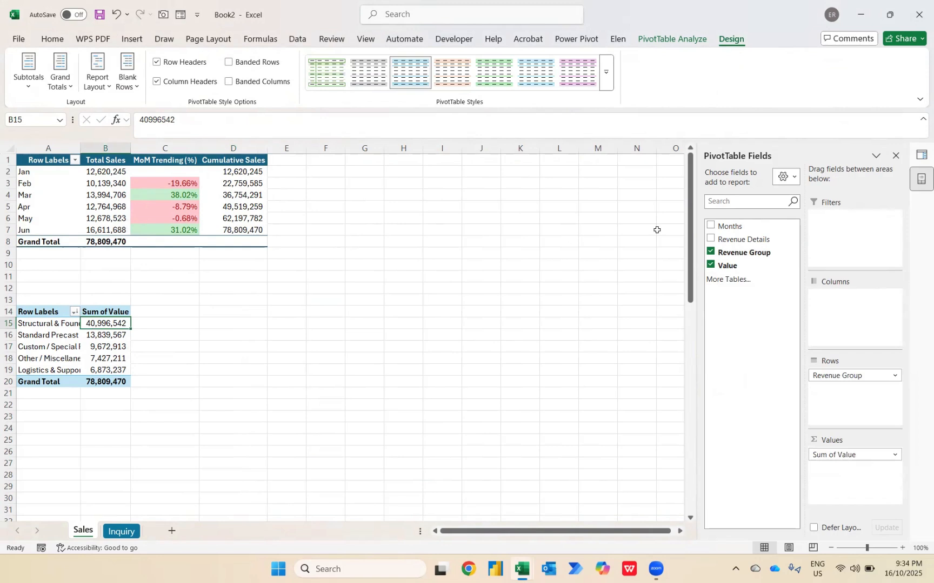
{"action": "left_click_drag", "start_coordinate": [731, 266], "coordinate": [832, 470]}
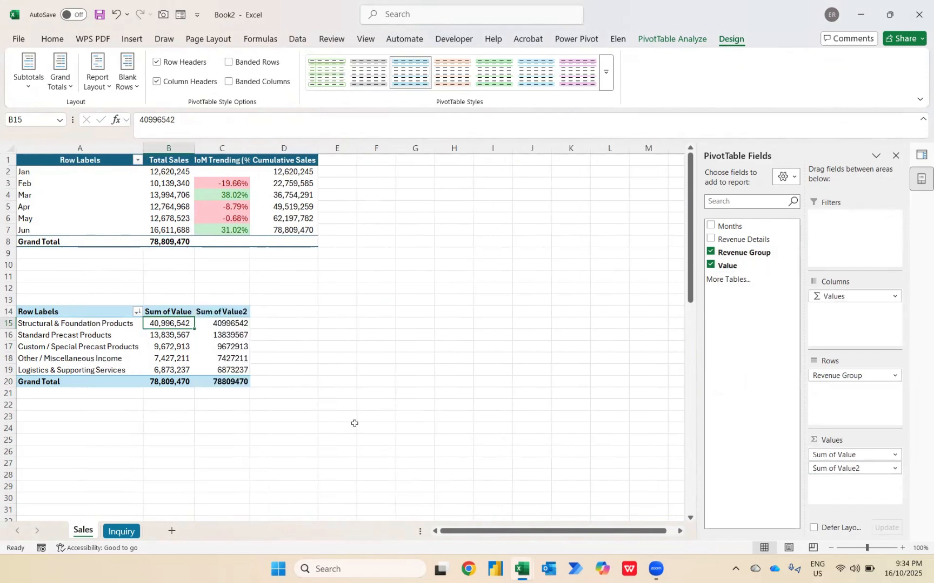
{"action": "right_click", "coordinate": [224, 325]}
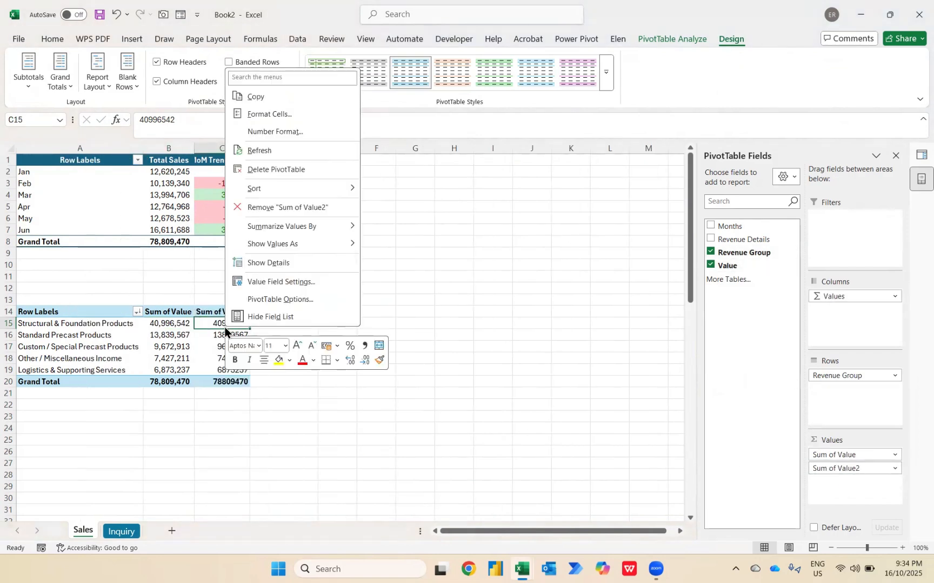
{"action": "mouse_move", "coordinate": [321, 248]}
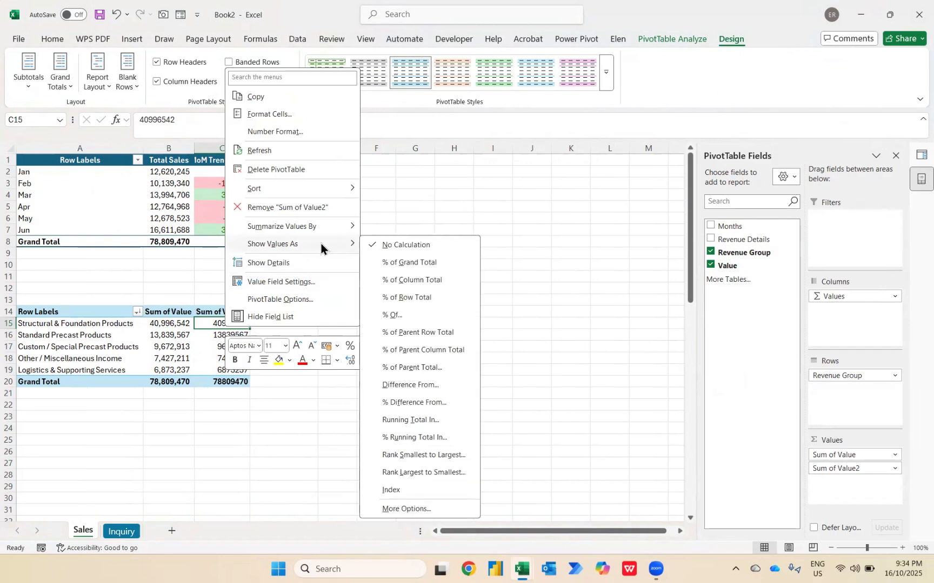
{"action": "left_click", "coordinate": [408, 262]}
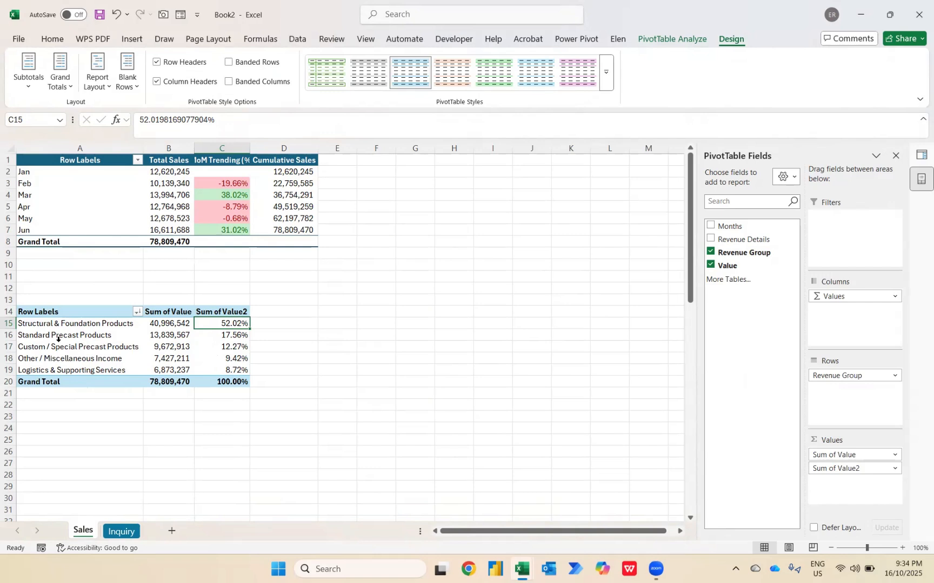
{"action": "key", "text": "shift+Down"}
{"action": "key", "text": "shift+Down"}
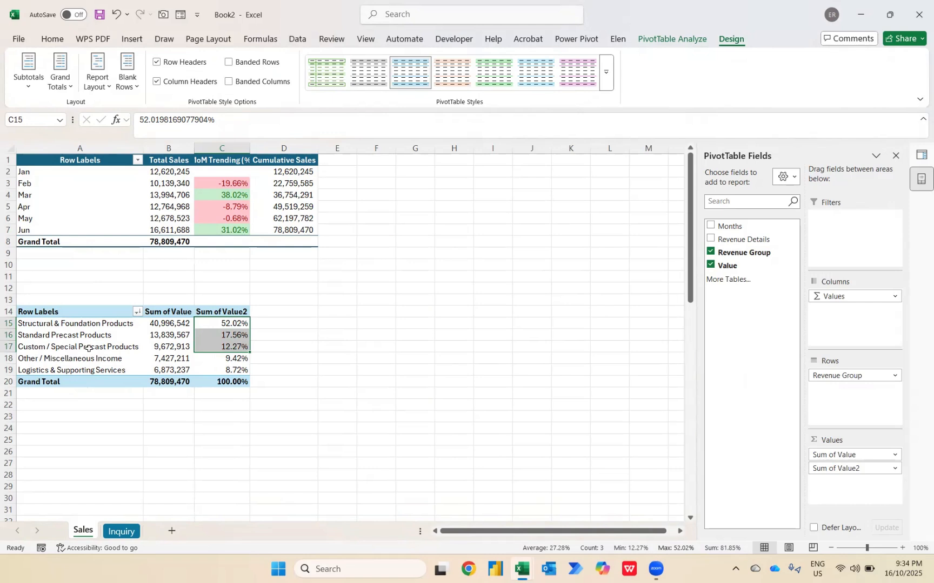
Rename the Sum of Value header of the revenue group pivot table as Total Sales
{"action": "left_click", "coordinate": [222, 311]}
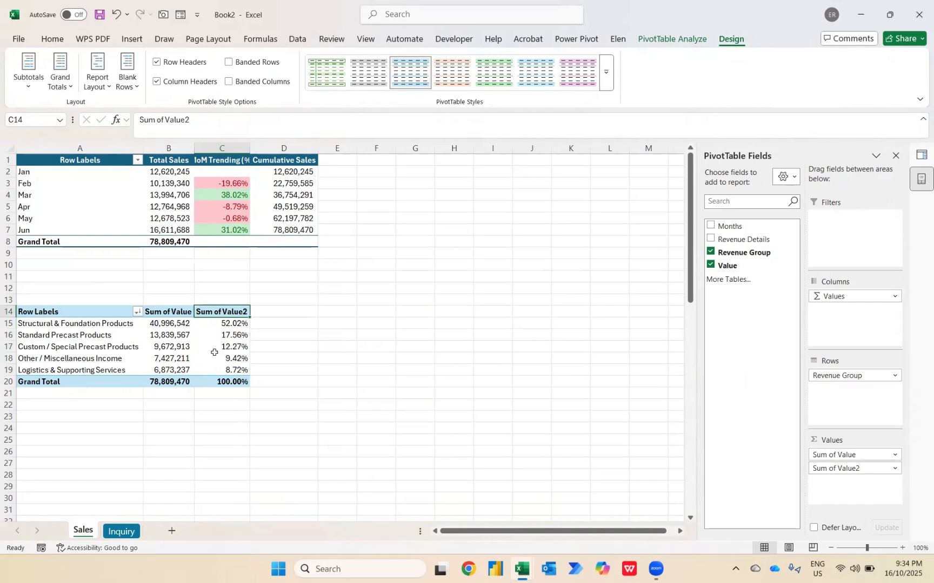
{"action": "key", "text": "Left"}
{"action": "type", "text": "To"}
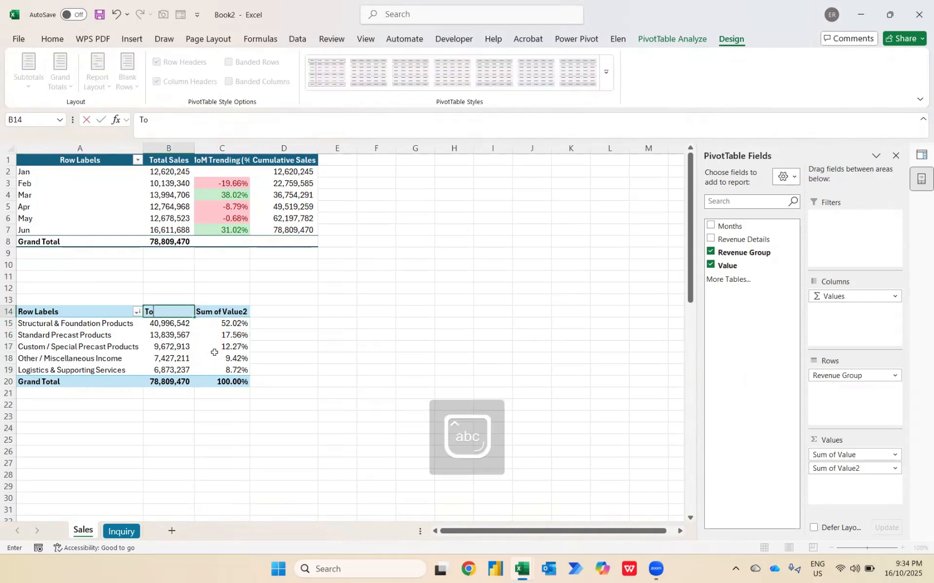
{"action": "type", "text": "tal Sales"}
{"action": "key", "text": "Return"}
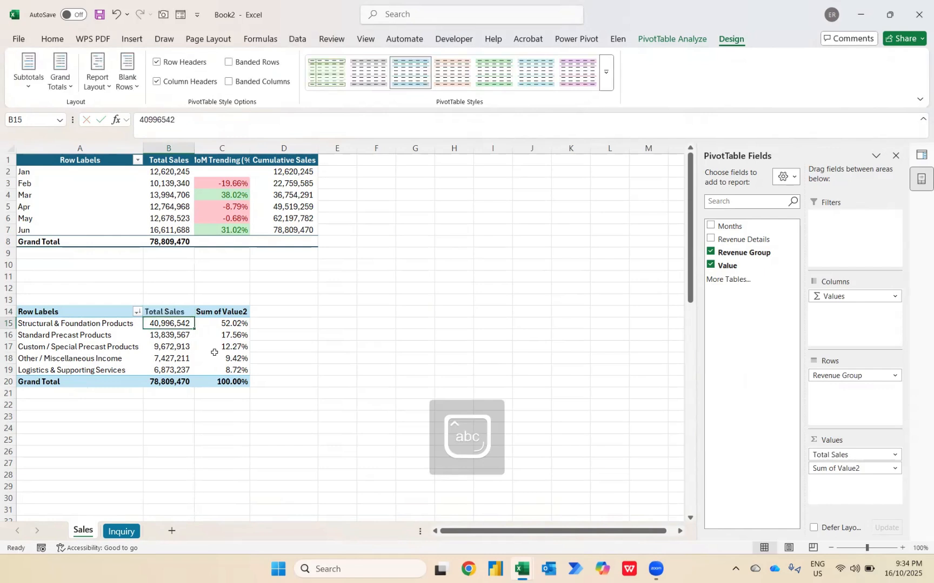
Rename the Sum of Value2 header of the revenue group pivot table as Allocation (%)
{"action": "key", "text": "Up"}
{"action": "key", "text": "Right"}
{"action": "type", "text": "Al"}
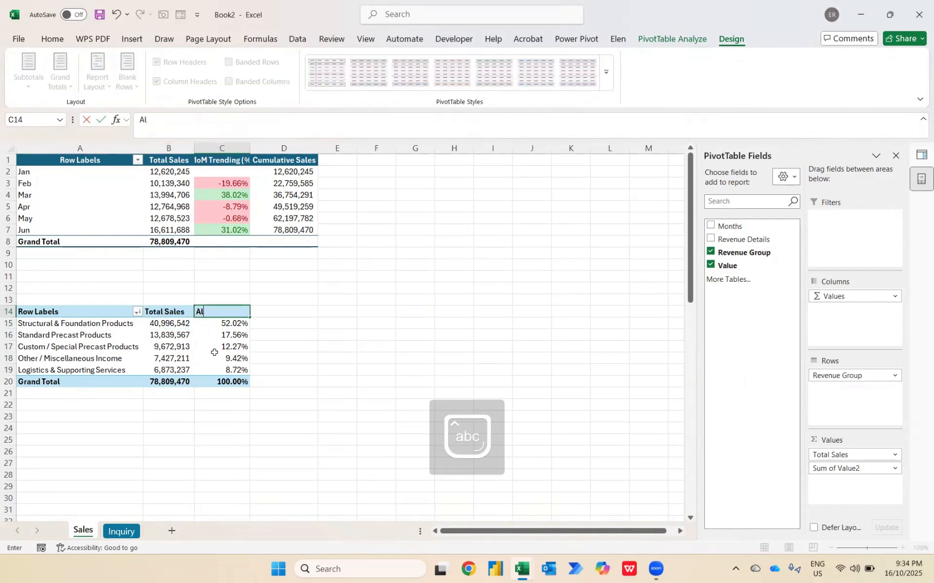
{"action": "type", "text": "location (%)"}
{"action": "key", "text": "Return"}
Apply the same dark-header Pivot Style Medium 9 design to the revenue group pivot table
{"action": "key", "text": "Up"}
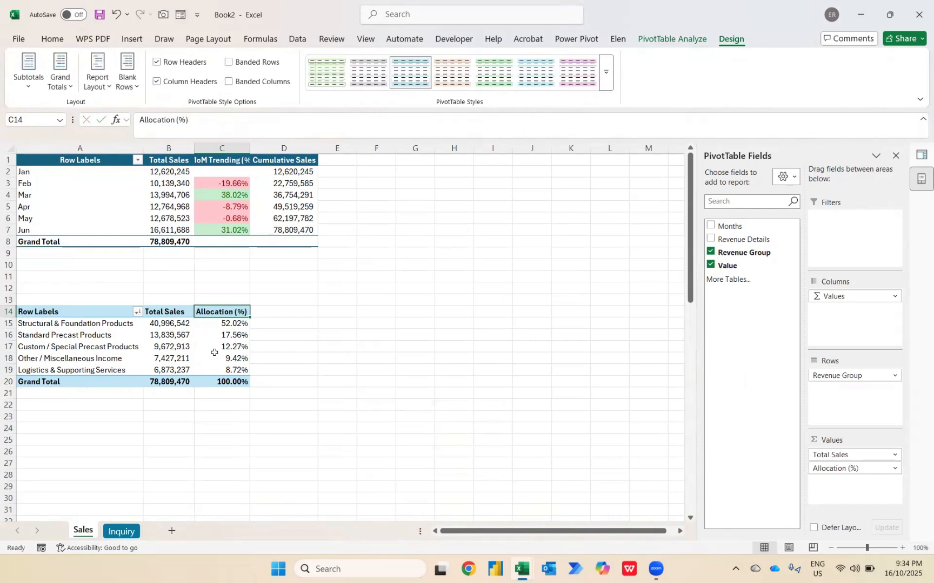
{"action": "left_click", "coordinate": [600, 73]}
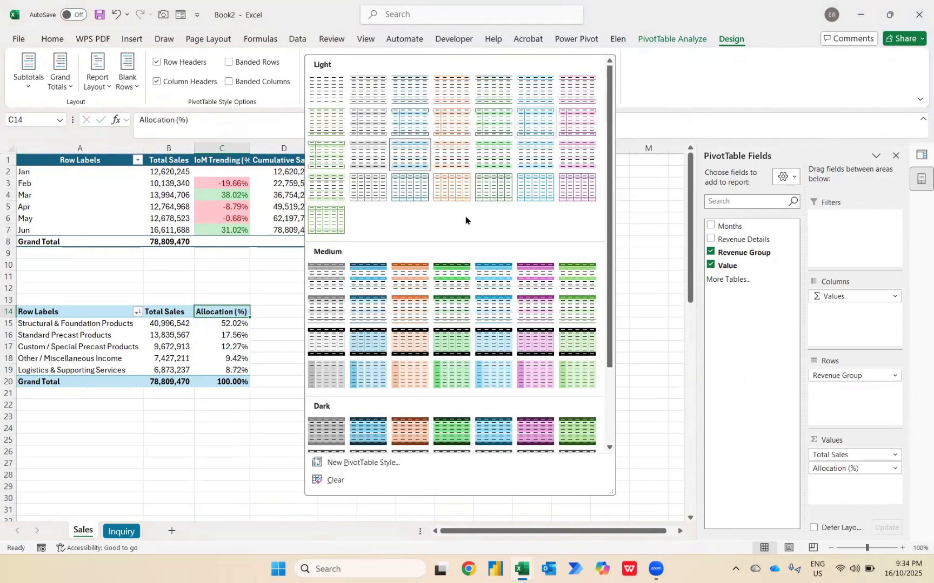
{"action": "key", "text": "Escape"}
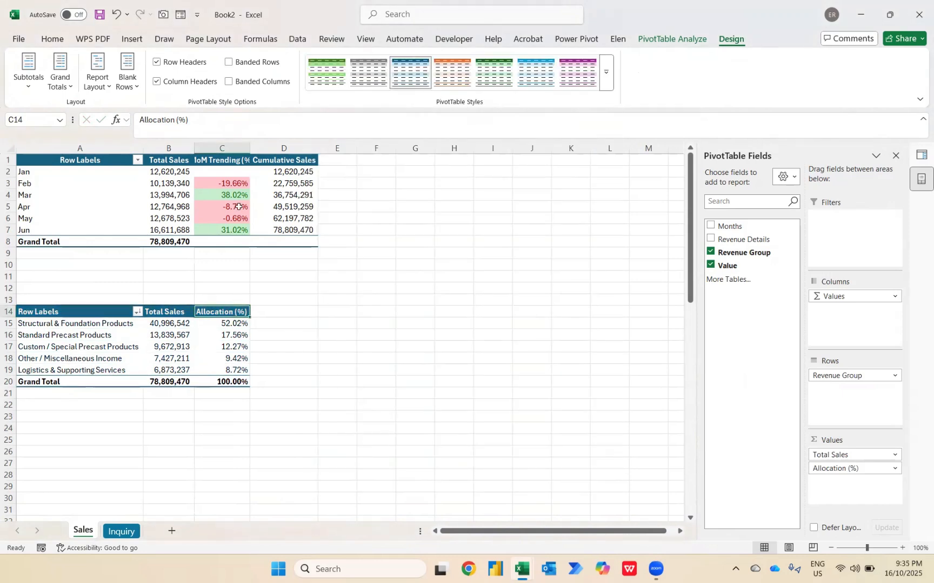
AutoFit the widths of all columns on the Sales sheet
{"action": "left_click", "coordinate": [267, 186]}
{"action": "key", "text": "ctrl+a"}
{"action": "key", "text": "ctrl+a"}
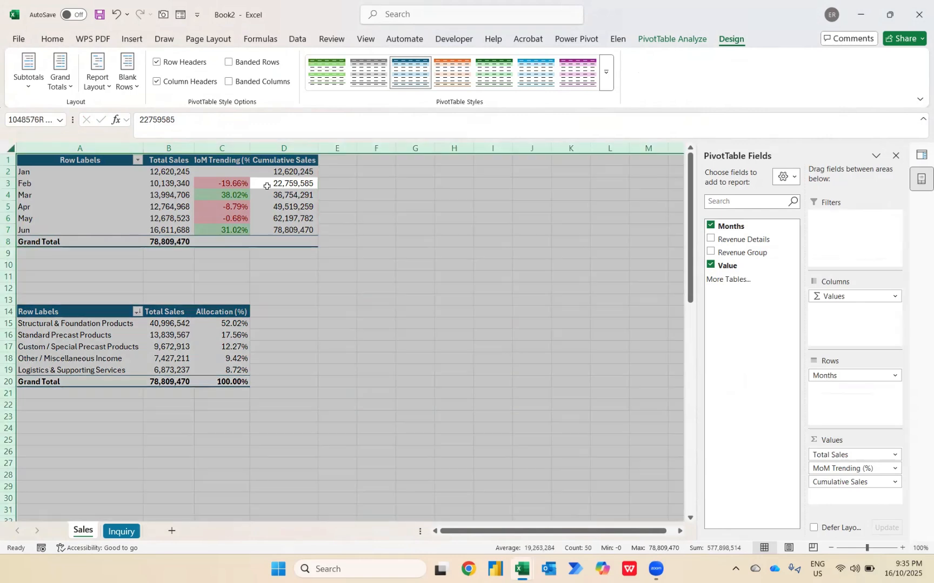
{"action": "key", "text": "alt"}
{"action": "key", "text": "h"}
{"action": "key", "text": "o"}
{"action": "key", "text": "i"}
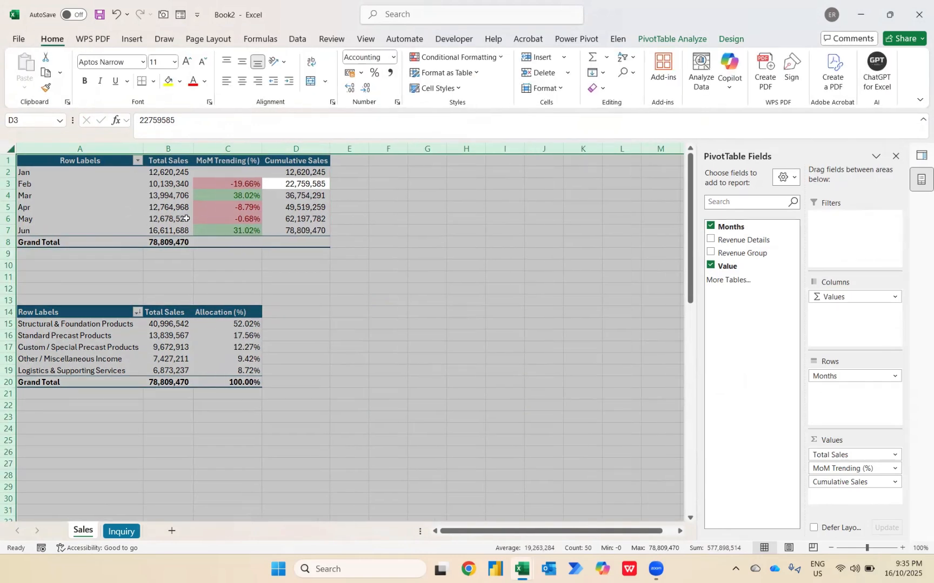
{"action": "left_click", "coordinate": [175, 173]}
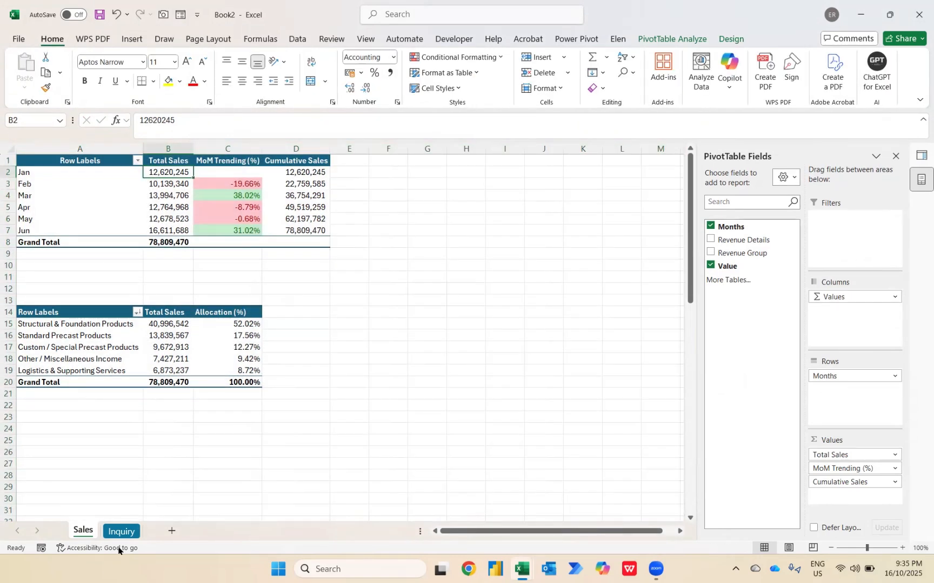
Check the reporting request on the Inquiry sheet and add Revenue Group to the columns of the monthly pivot table
{"action": "left_click", "coordinate": [121, 532]}
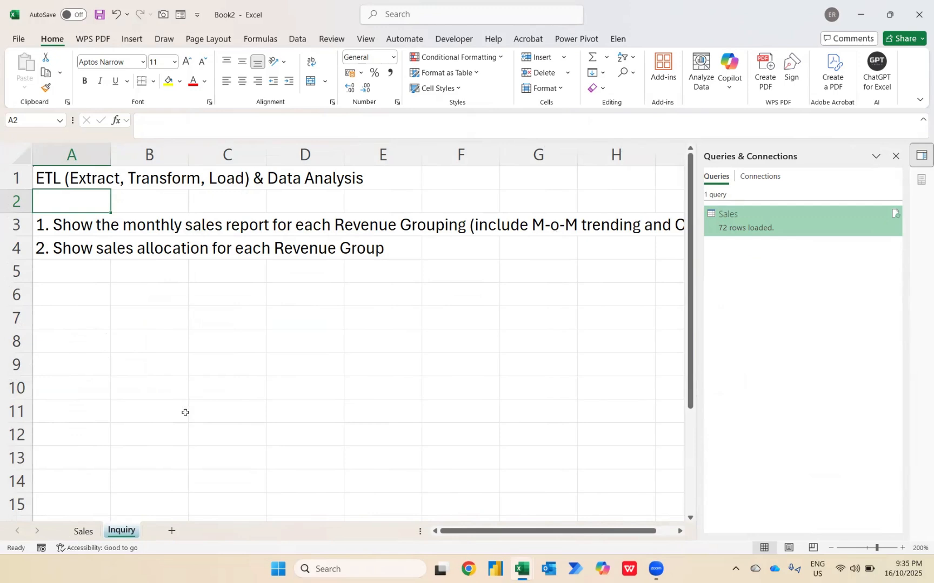
{"action": "left_click", "coordinate": [96, 535]}
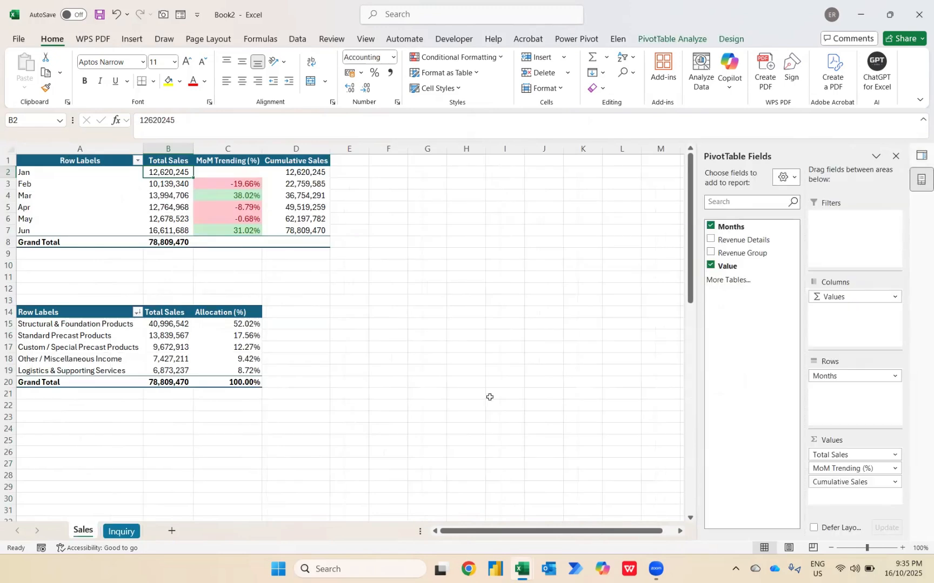
{"action": "left_click_drag", "start_coordinate": [747, 252], "coordinate": [833, 294]}
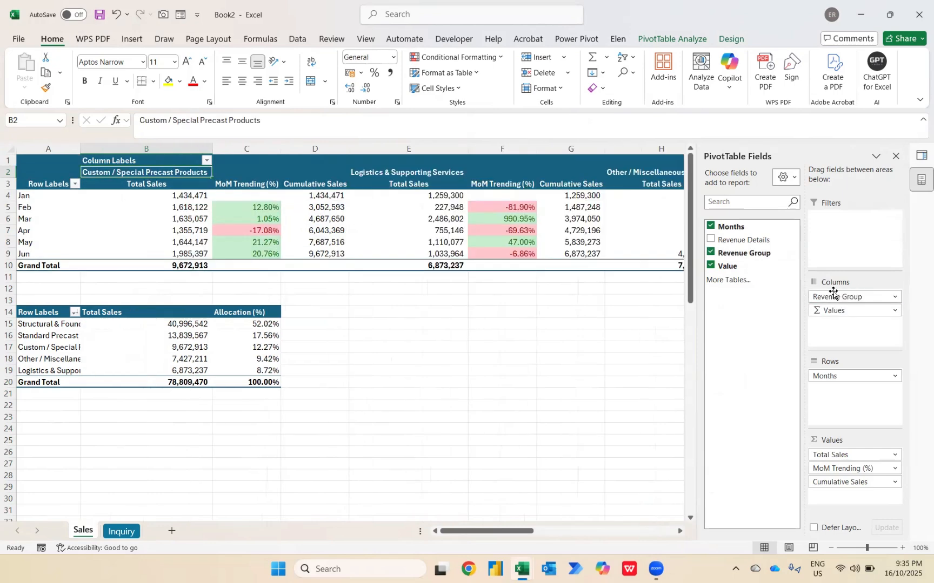
Close the PivotTable field list and the Queries & Connections pane to give the sheet the full window width
{"action": "left_click", "coordinate": [895, 156]}
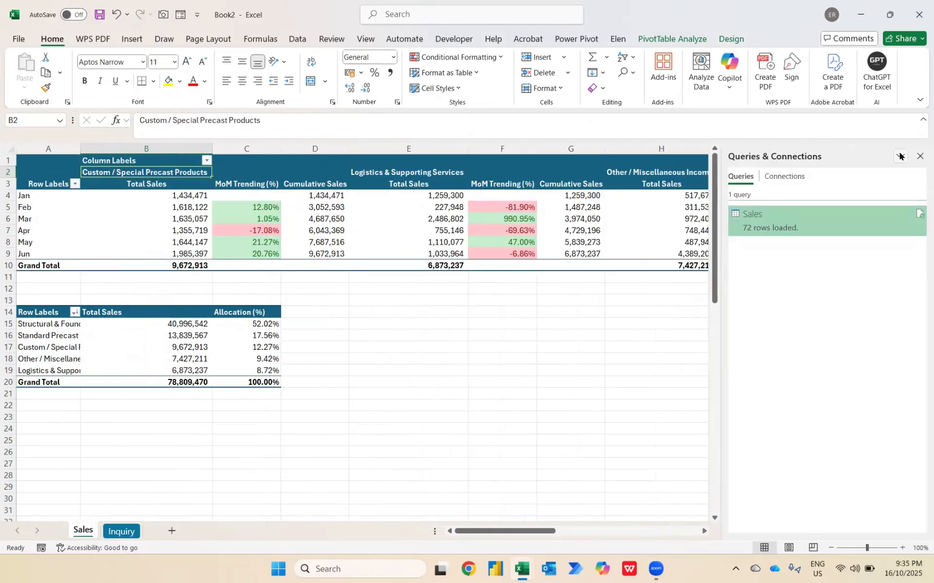
{"action": "left_click", "coordinate": [919, 155]}
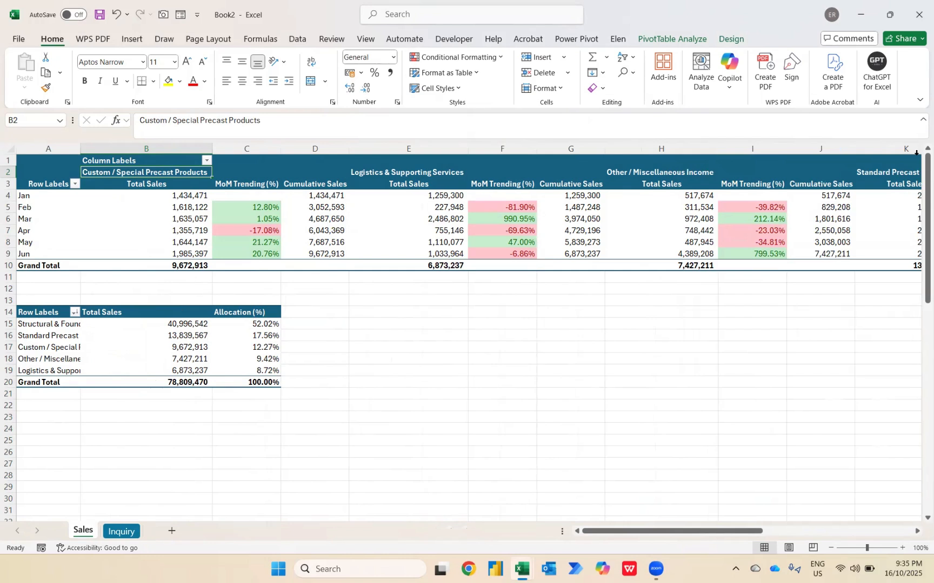
{"action": "key", "text": "Down"}
{"action": "key", "text": "Down"}
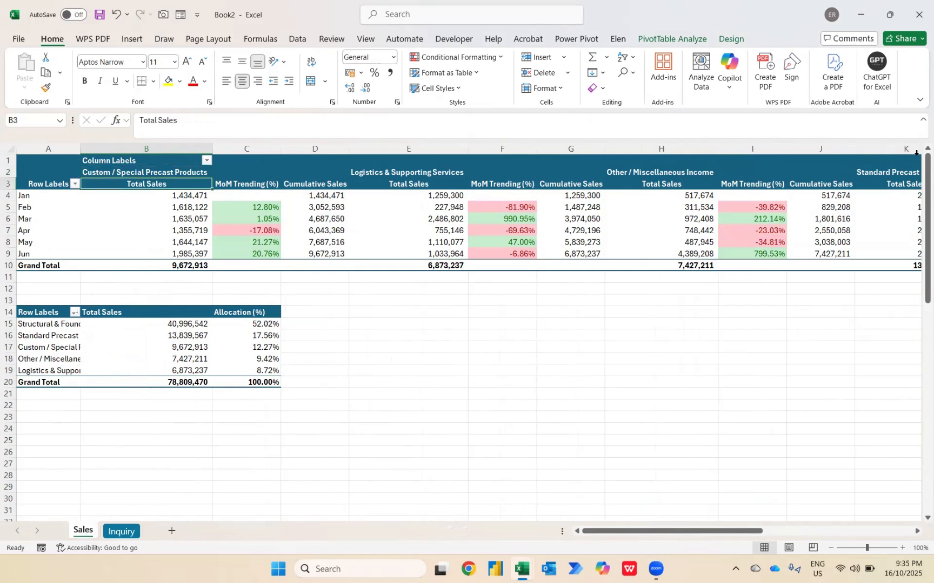
Freeze the panes at cell B4 to lock the three header rows and the month labels column on the Sales sheet
{"action": "key", "text": "alt+w"}
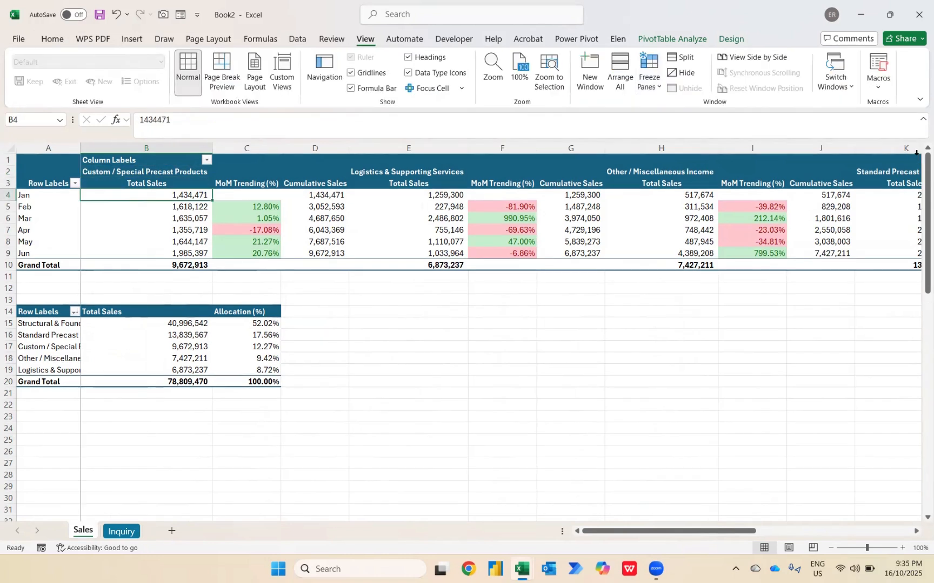
{"action": "key", "text": "Right"}
{"action": "key", "text": "Up"}
{"action": "key", "text": "Right"}
{"action": "key", "text": "Right"}
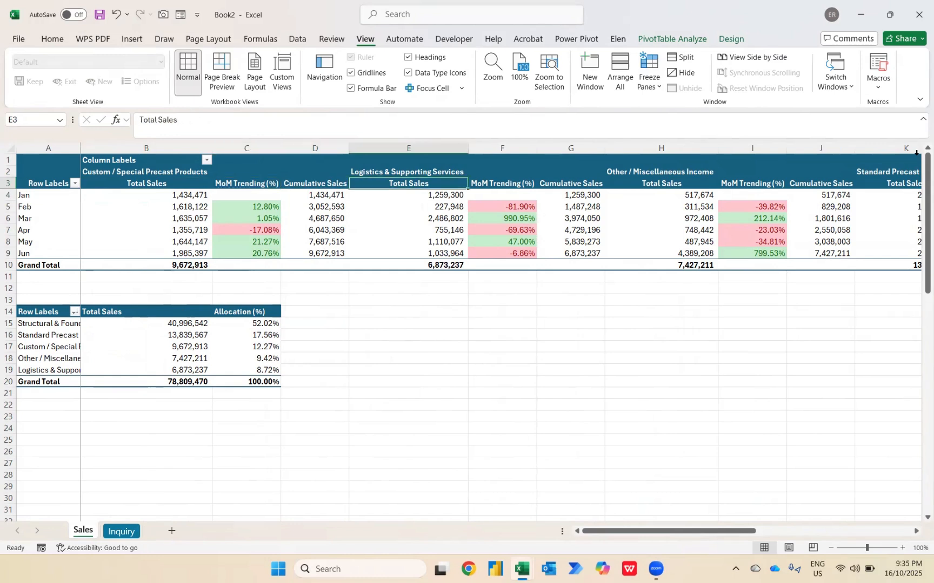
{"action": "key", "text": "Up"}
{"action": "key", "text": "Down"}
{"action": "key", "text": "Down"}
{"action": "key", "text": "Right"}
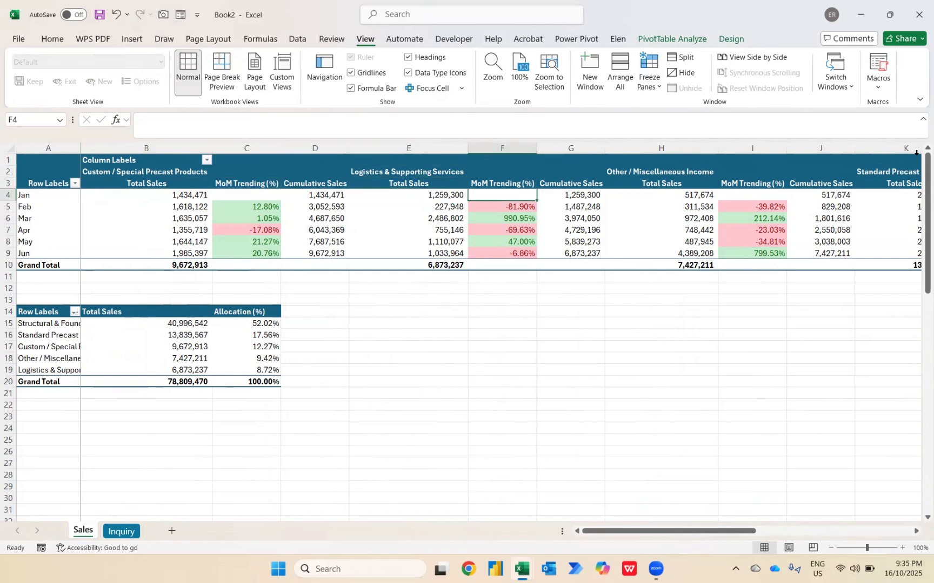
{"action": "key", "text": "Left"}
{"action": "key", "text": "Left"}
{"action": "key", "text": "Left"}
{"action": "key", "text": "Left"}
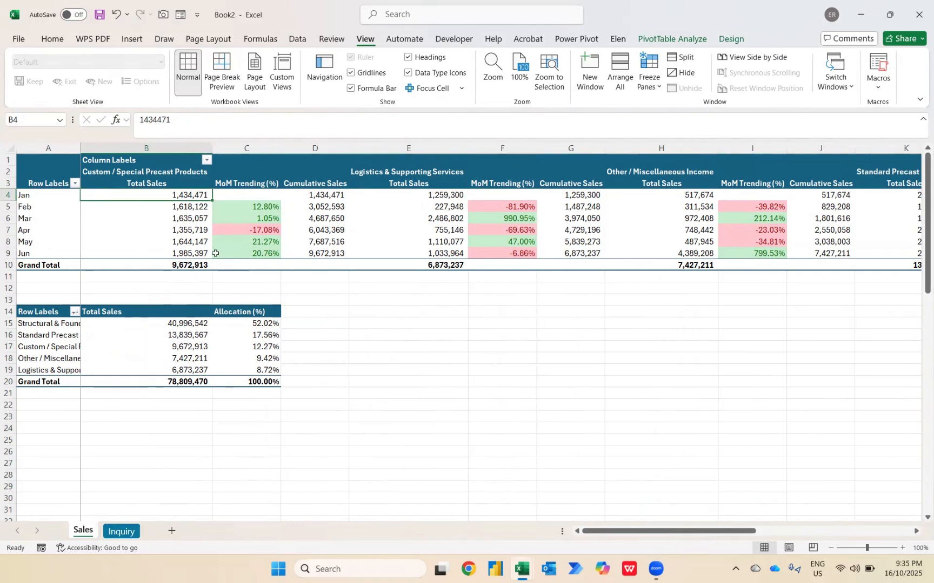
Examine the MoM Trending (%) values of every revenue group across the monthly pivot table, through to the overall total columns
{"action": "left_click", "coordinate": [188, 228]}
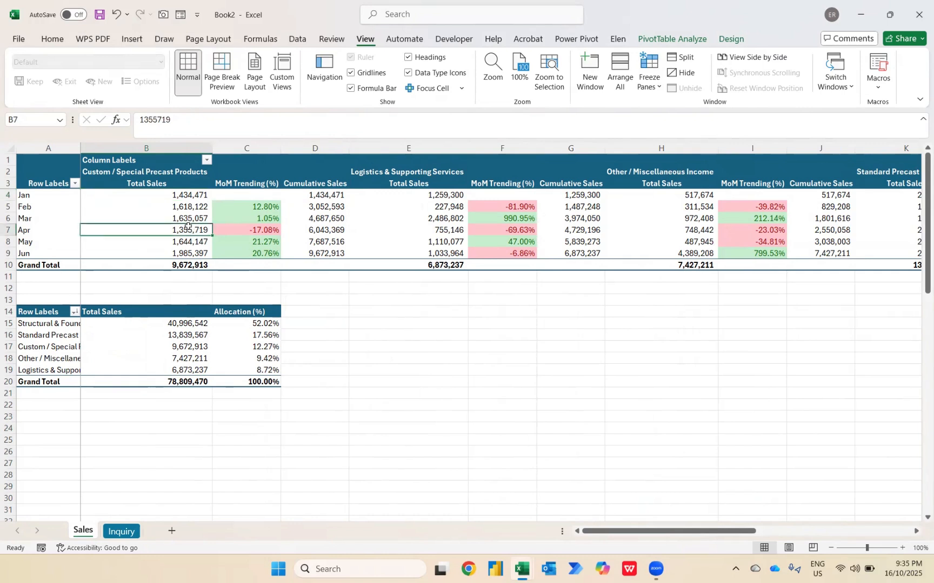
{"action": "mouse_move", "coordinate": [244, 230]}
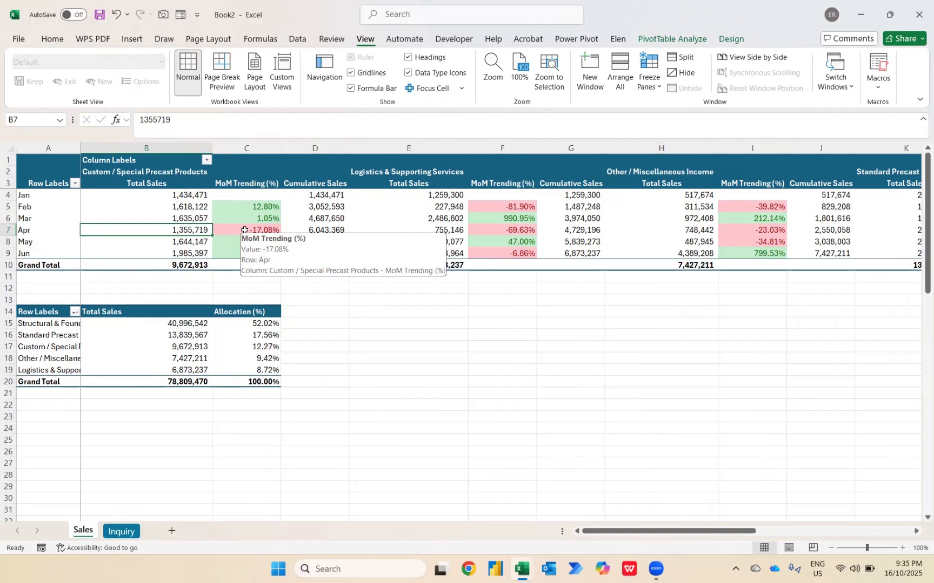
{"action": "key", "text": "Right"}
{"action": "key", "text": "Right"}
{"action": "key", "text": "Right"}
{"action": "key", "text": "Right"}
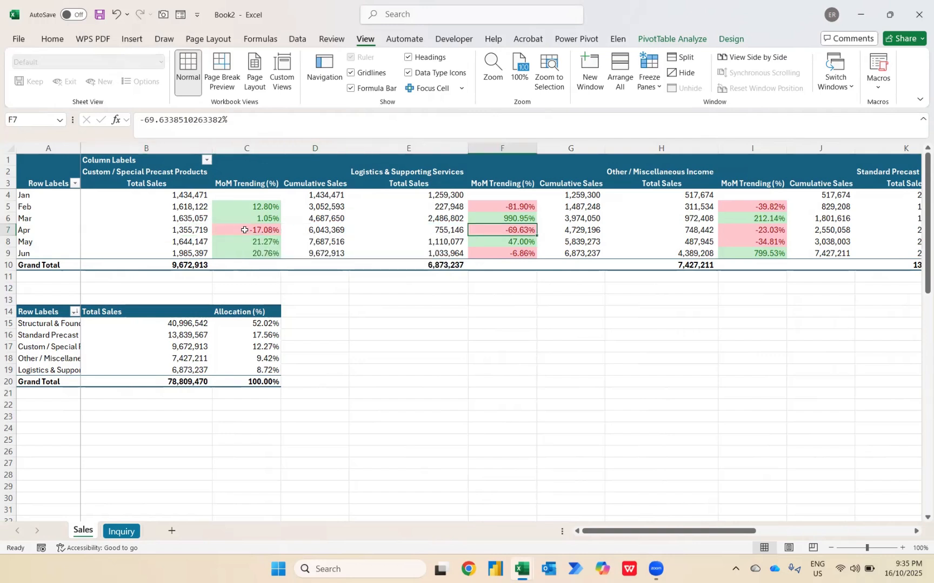
{"action": "key", "text": "Up"}
{"action": "key", "text": "Up"}
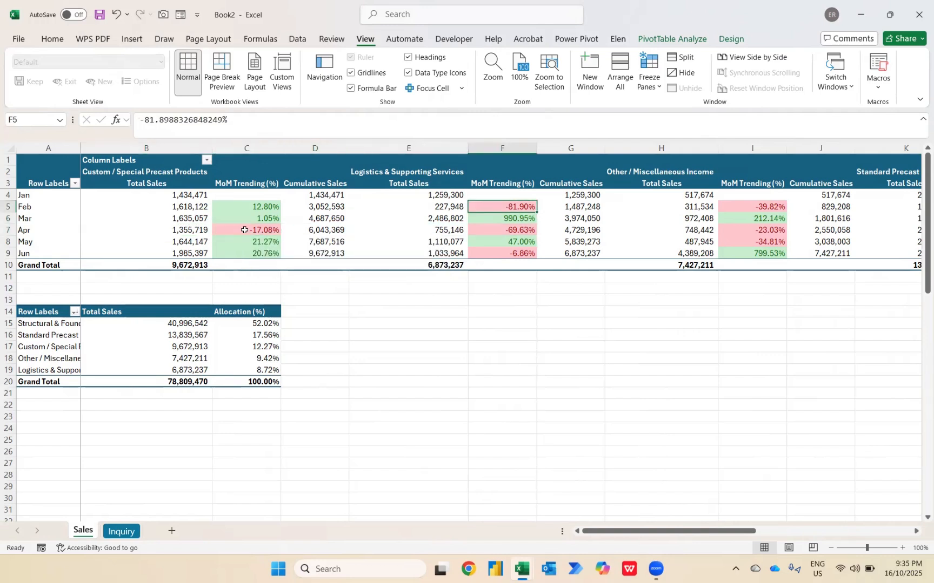
{"action": "key", "text": "Right"}
{"action": "key", "text": "Right"}
{"action": "key", "text": "Right"}
{"action": "key", "text": "Right"}
{"action": "key", "text": "Right"}
{"action": "key", "text": "Right"}
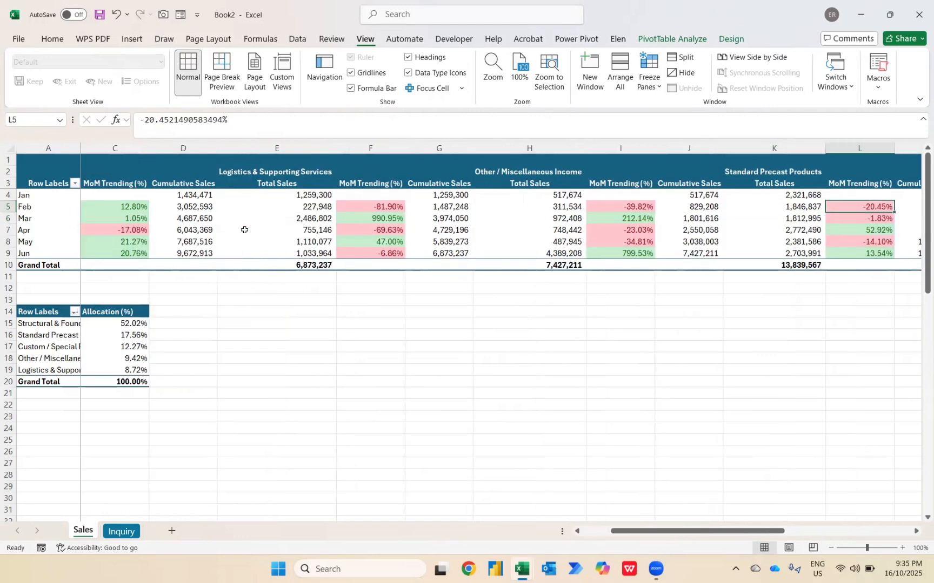
{"action": "key", "text": "Right"}
{"action": "key", "text": "Right"}
{"action": "key", "text": "Left"}
{"action": "key", "text": "Left"}
{"action": "key", "text": "Left"}
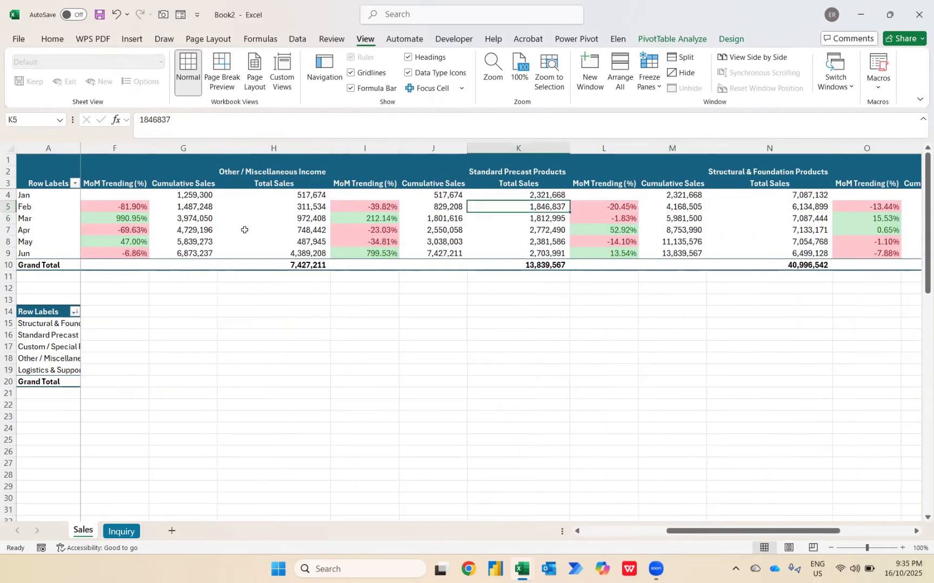
{"action": "key", "text": "Right"}
{"action": "key", "text": "Right"}
{"action": "key", "text": "Right"}
{"action": "key", "text": "Right"}
{"action": "key", "text": "Right"}
{"action": "key", "text": "Right"}
{"action": "key", "text": "Right"}
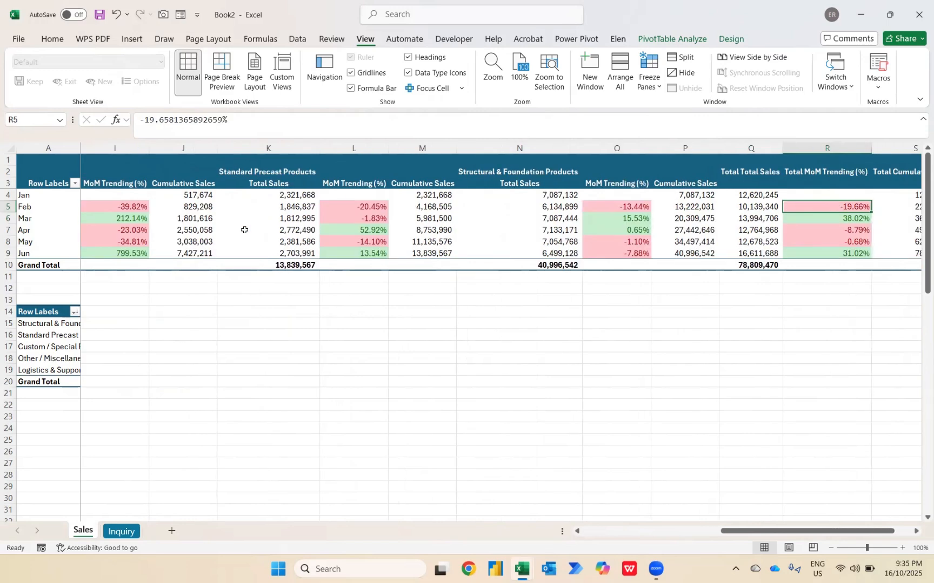
{"action": "key", "text": "Right"}
{"action": "key", "text": "Left"}
{"action": "key", "text": "Left"}
{"action": "key", "text": "Left"}
{"action": "key", "text": "Left"}
{"action": "key", "text": "Left"}
{"action": "key", "text": "Left"}
{"action": "key", "text": "Left"}
{"action": "key", "text": "Left"}
{"action": "key", "text": "Left"}
{"action": "key", "text": "Left"}
{"action": "key", "text": "Left"}
{"action": "key", "text": "Left"}
{"action": "key", "text": "Left"}
{"action": "key", "text": "Left"}
{"action": "key", "text": "Left"}
{"action": "key", "text": "Left"}
{"action": "key", "text": "Left"}
{"action": "key", "text": "Left"}
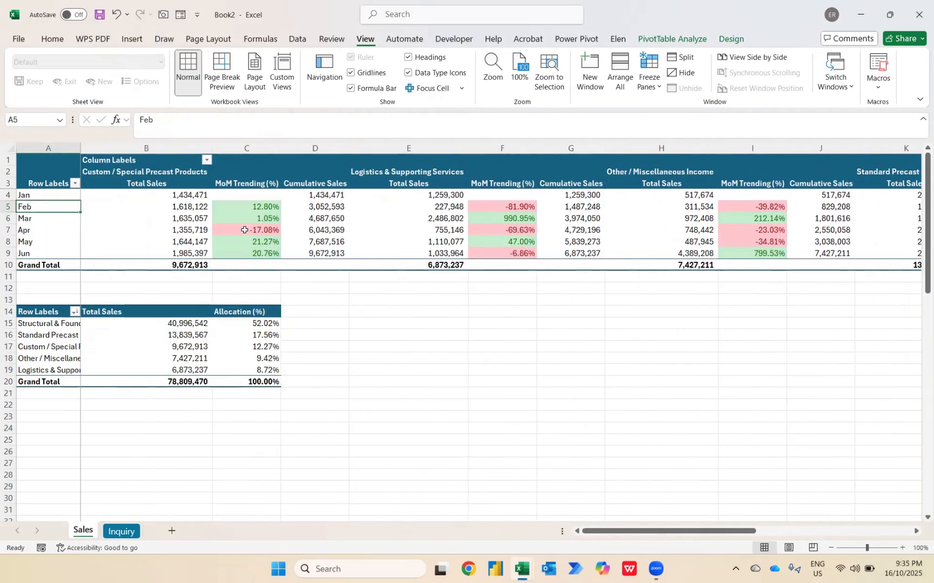
{"action": "mouse_move", "coordinate": [181, 348]}
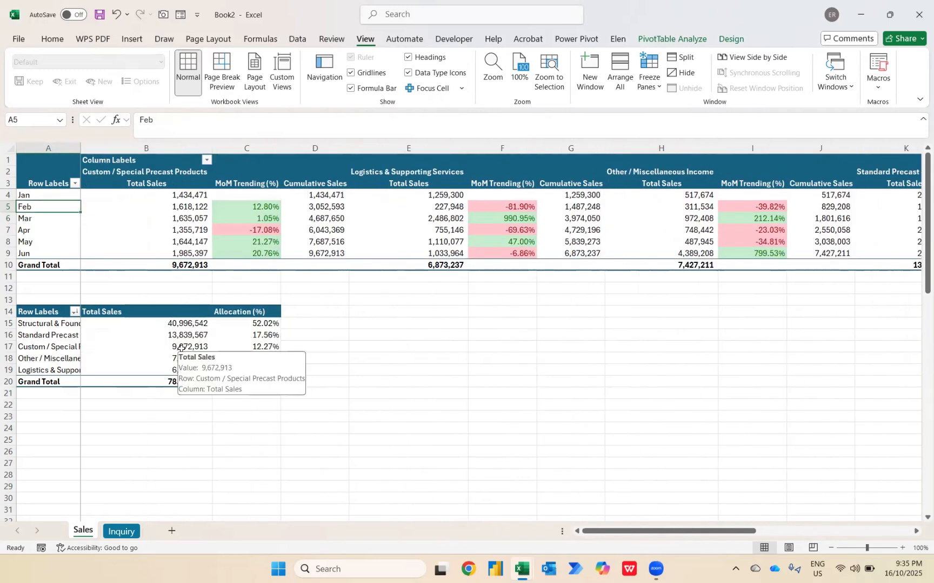